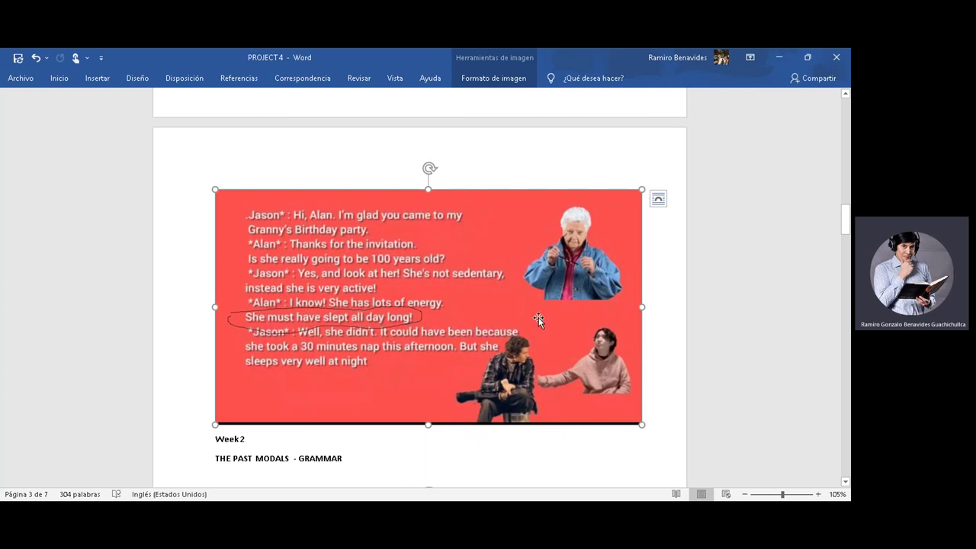
Step: Resize the conversation exercise image using its sizing handles
scroll(538, 317, "up", 1)
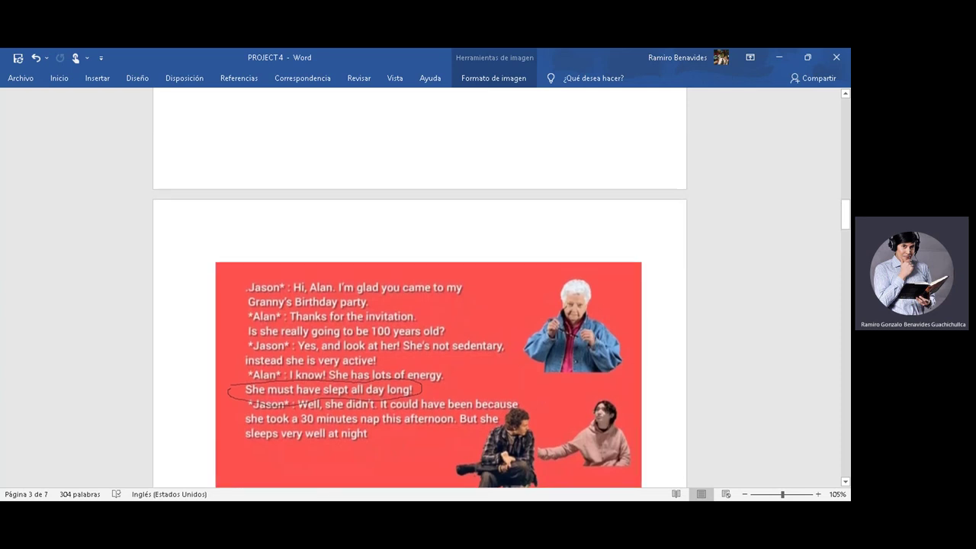
scroll(419, 289, "up", 5)
scroll(442, 259, "up", 5)
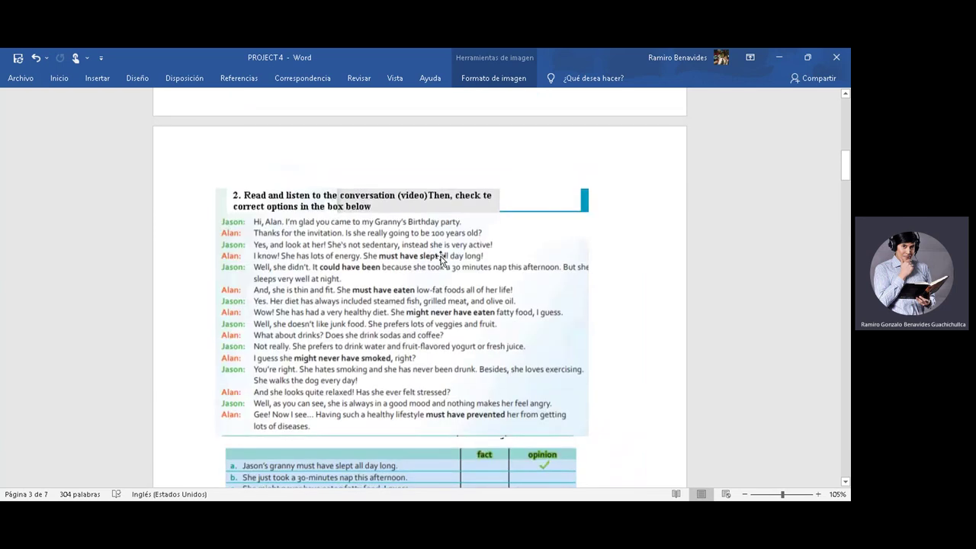
left_click(419, 273)
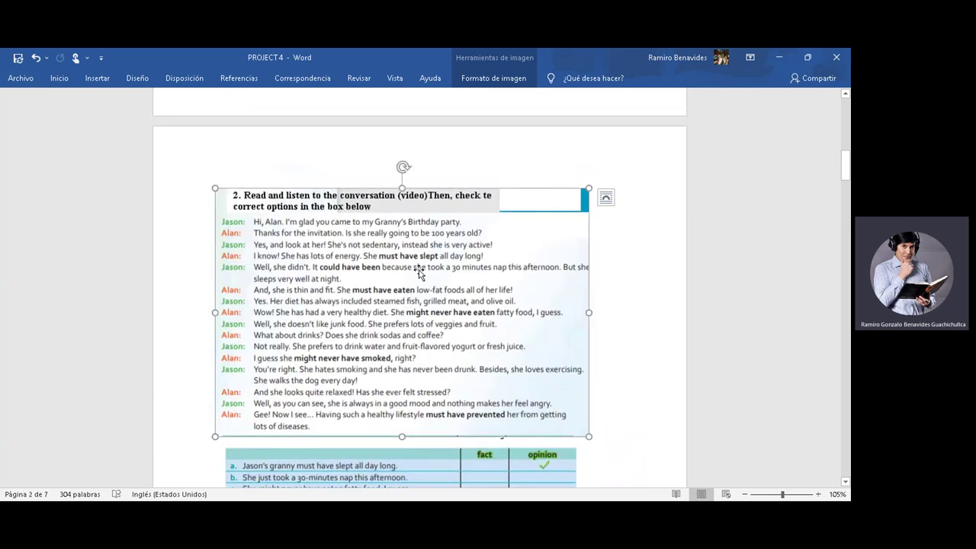
left_click(847, 207)
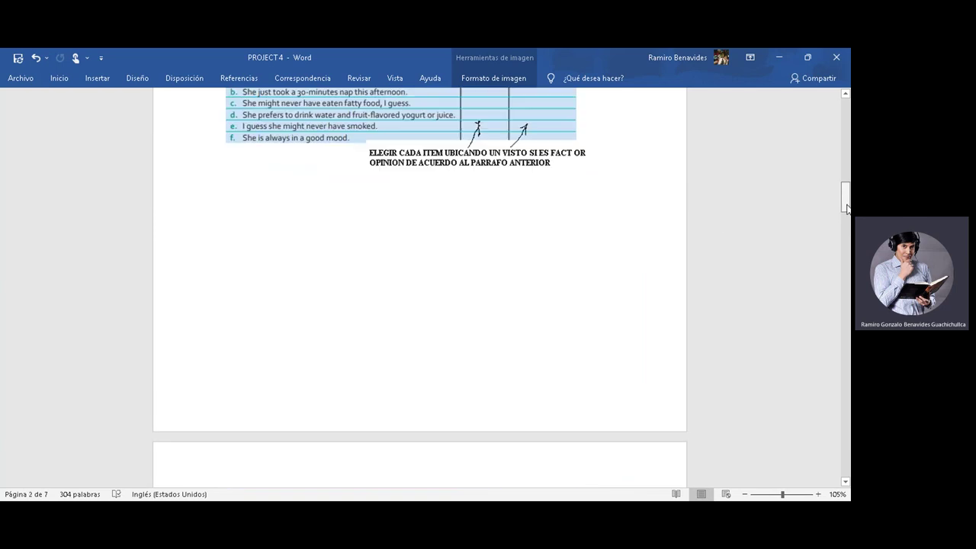
left_click(846, 207)
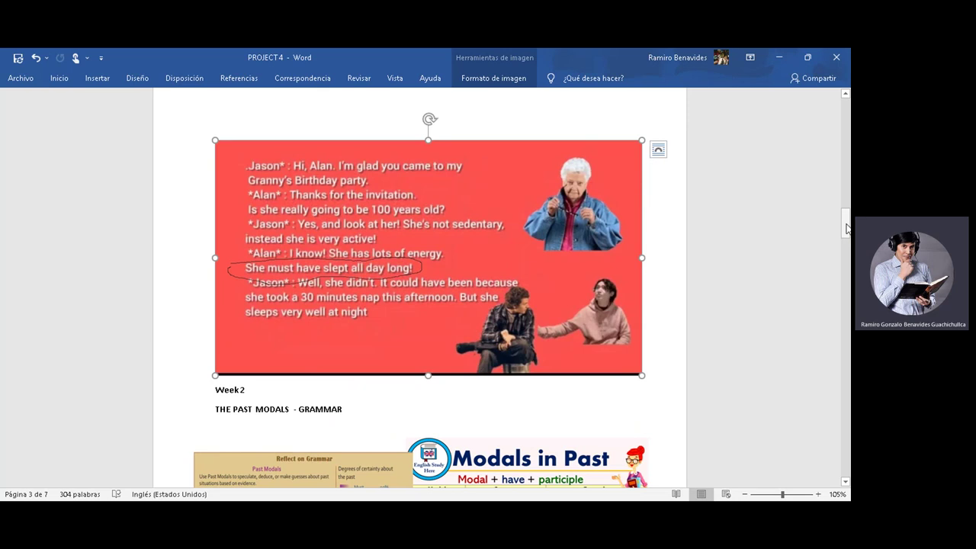
mouse_move(846, 227)
left_mouse_down()
mouse_move(847, 183)
mouse_move(839, 280)
mouse_move(824, 259)
mouse_move(846, 157)
left_mouse_up()
left_click(446, 305)
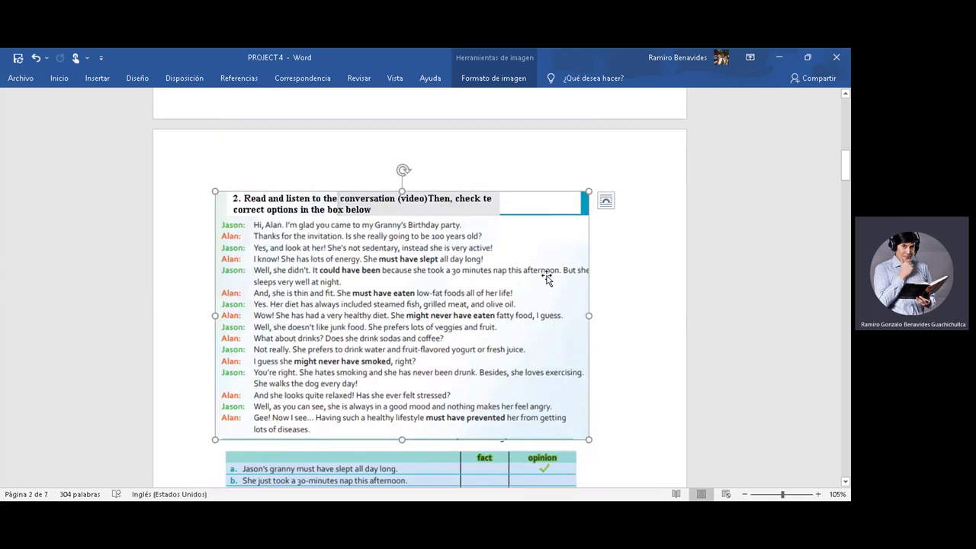
left_click_drag(845, 165, 820, 226)
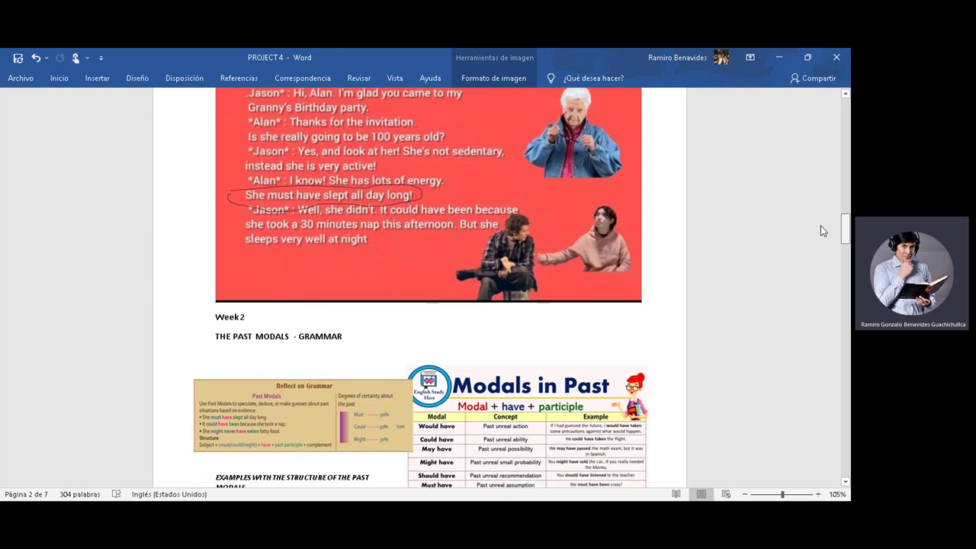
left_click_drag(820, 231, 822, 226)
Step: Widen the Reflect on Grammar chart up and right to nearly the full page width
scroll(849, 225, "up", 2)
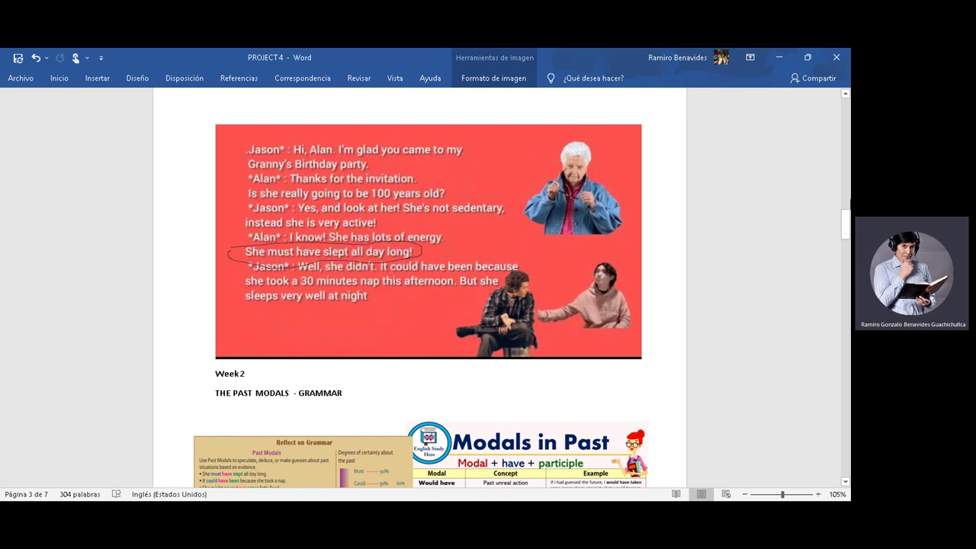
scroll(842, 217, "up", 5)
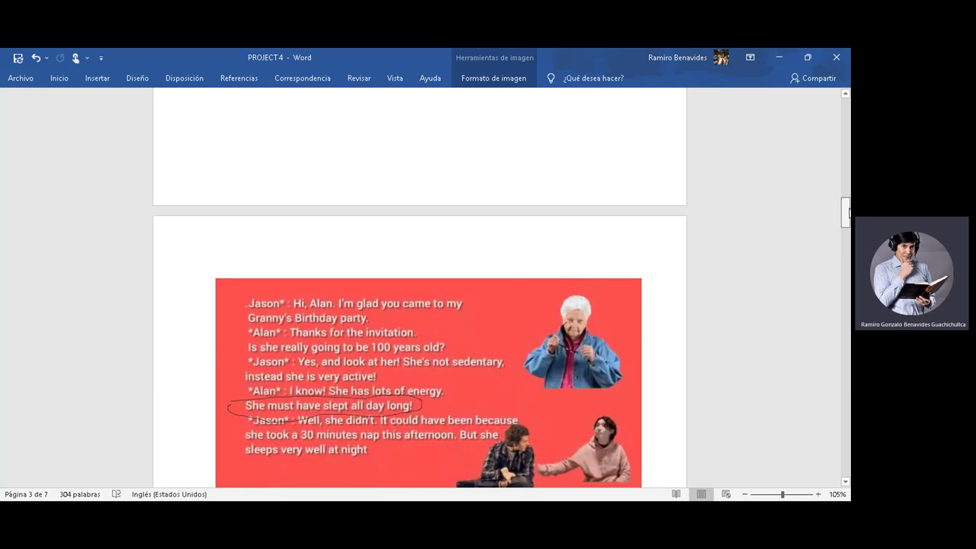
scroll(420, 288, "up", 5)
scroll(584, 239, "up", 12)
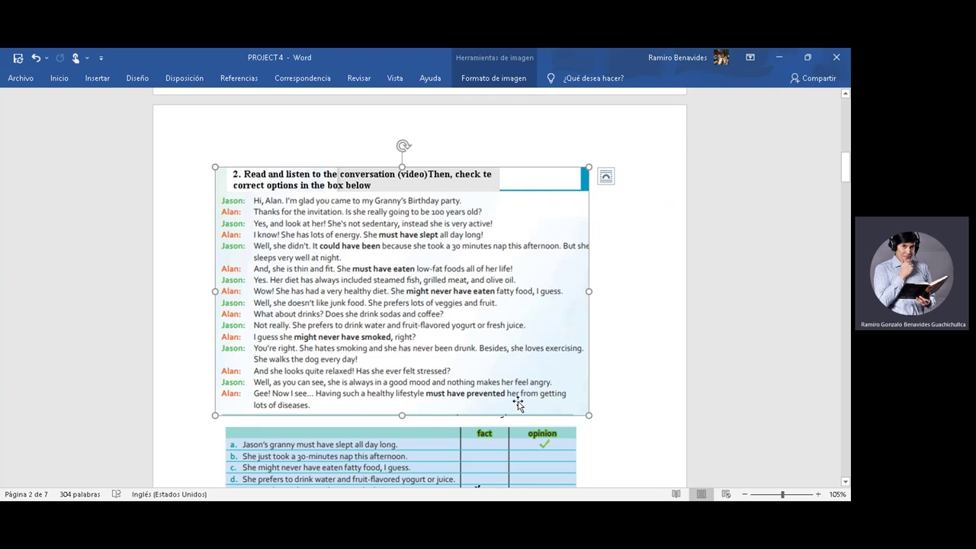
scroll(517, 404, "down", 9)
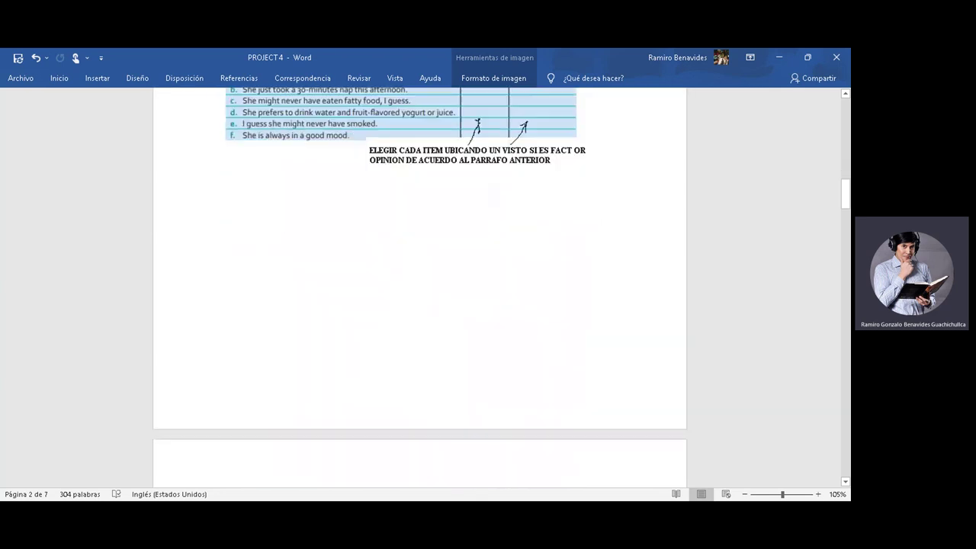
scroll(486, 328, "down", 14)
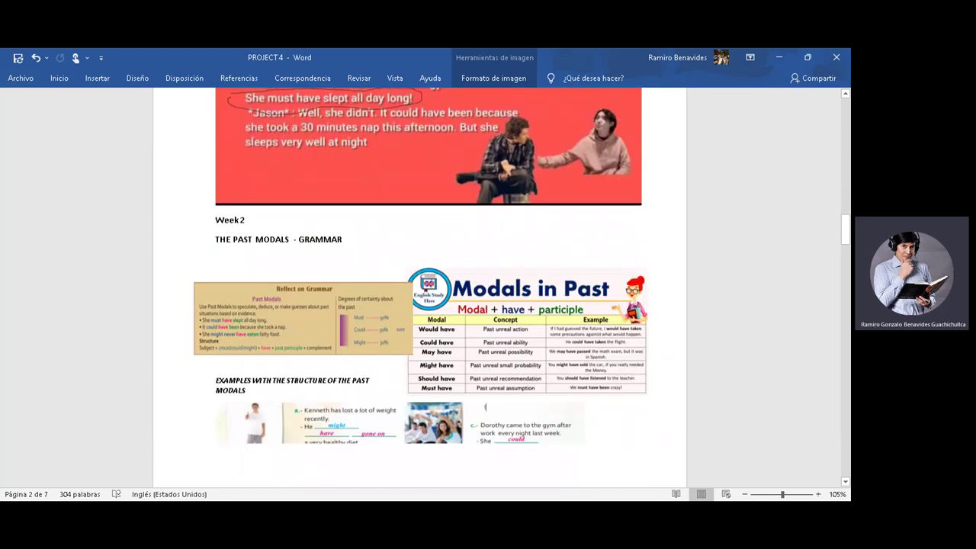
scroll(422, 353, "up", 1)
left_click(328, 256)
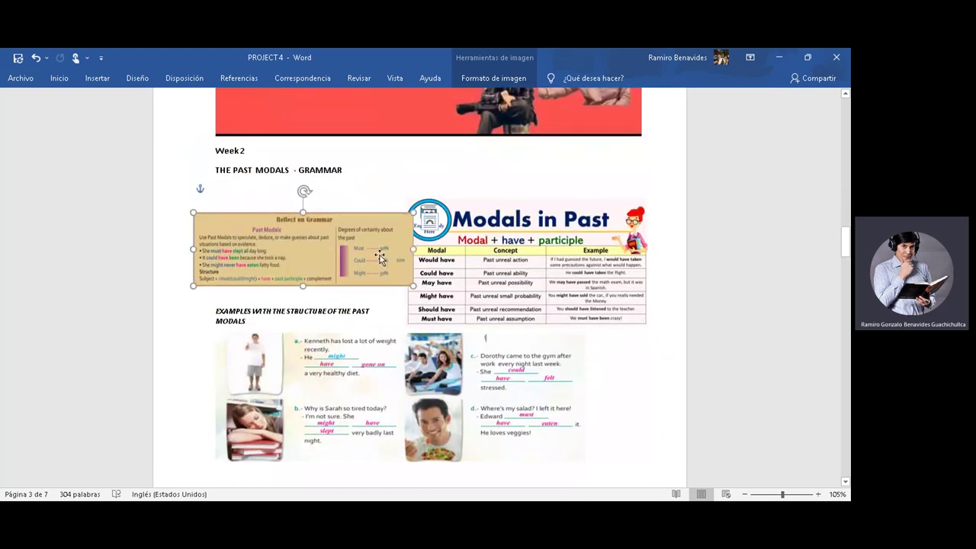
mouse_move(412, 214)
left_mouse_down()
mouse_move(456, 200)
mouse_move(516, 200)
left_mouse_up()
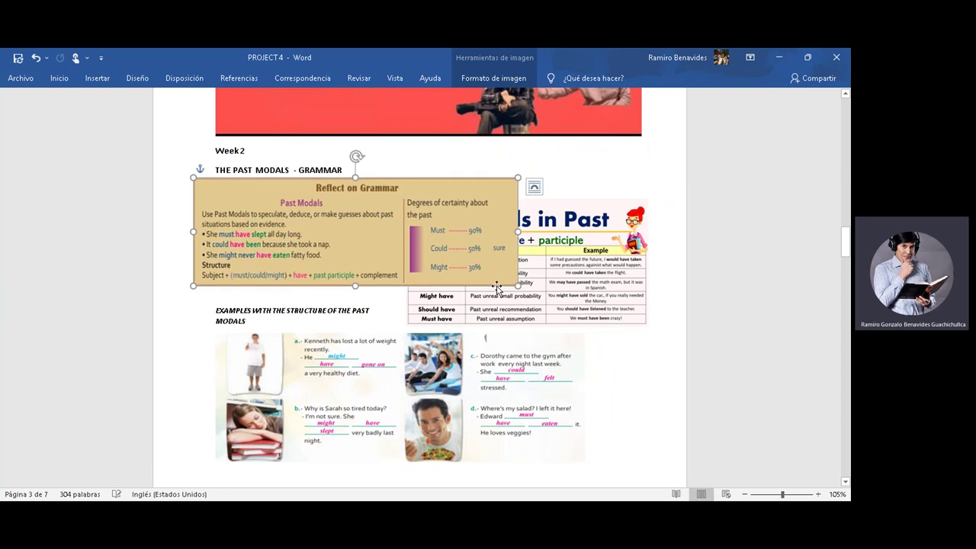
mouse_move(517, 286)
left_mouse_down()
mouse_move(534, 301)
mouse_move(628, 322)
left_mouse_up()
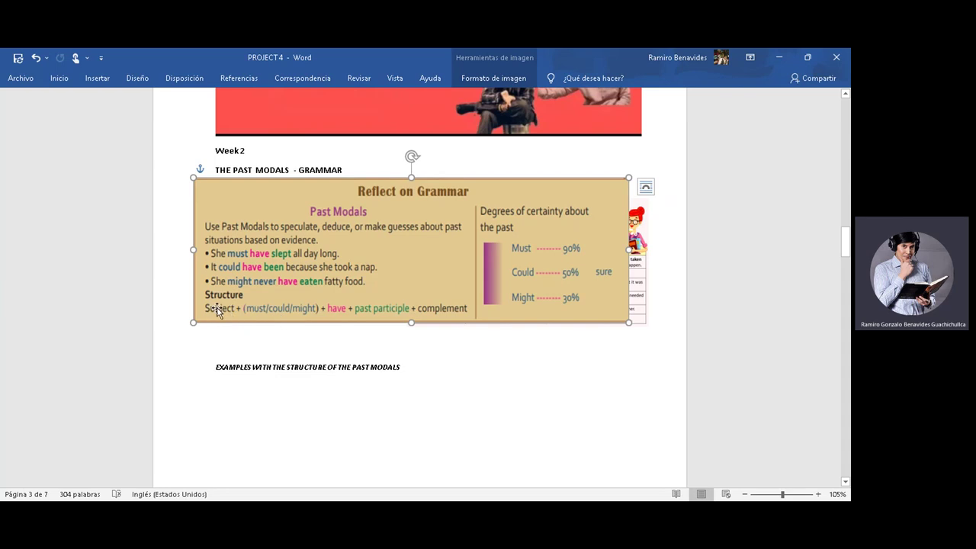
left_click(354, 325)
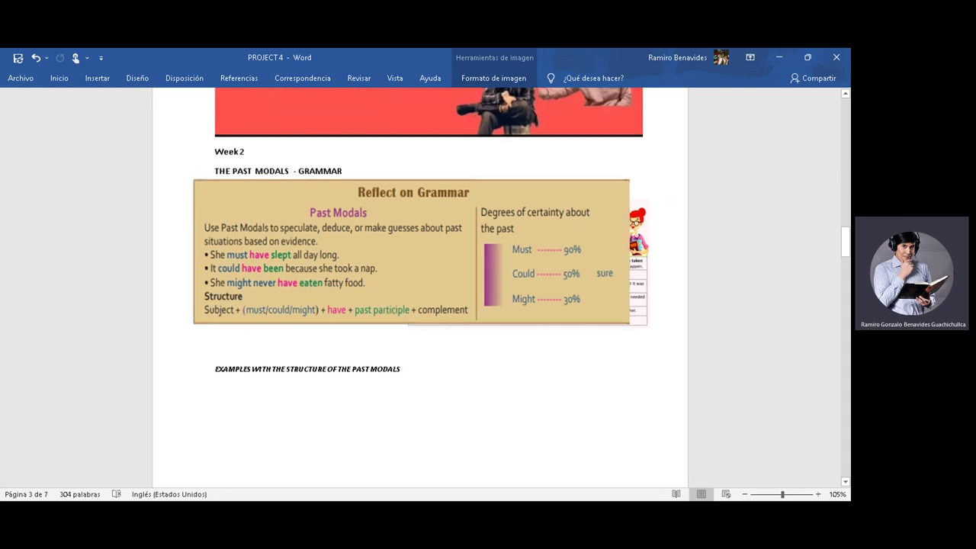
Step: Zoom the page from 105% to 134% and select the grammar picture
scroll(412, 252, "up", 3)
left_click(411, 252)
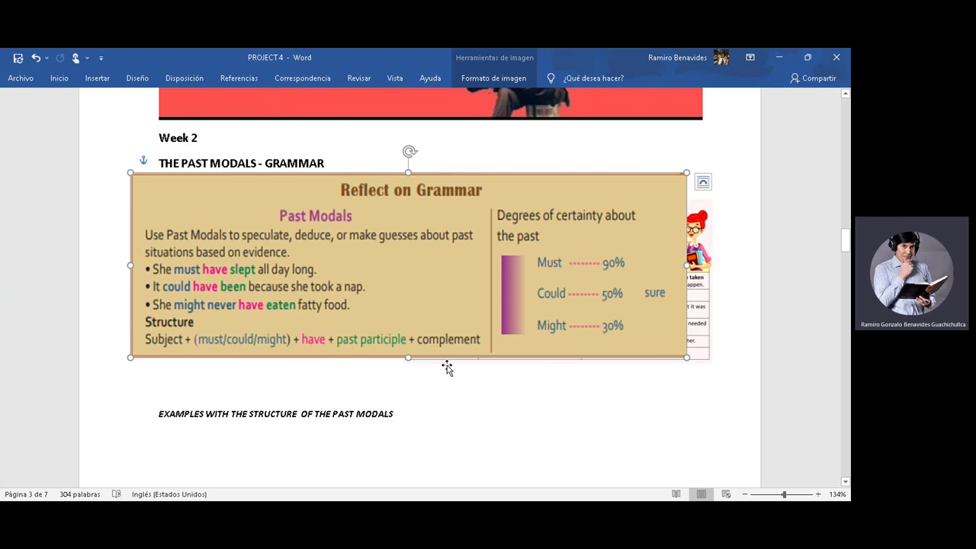
scroll(420, 267, "down", 5)
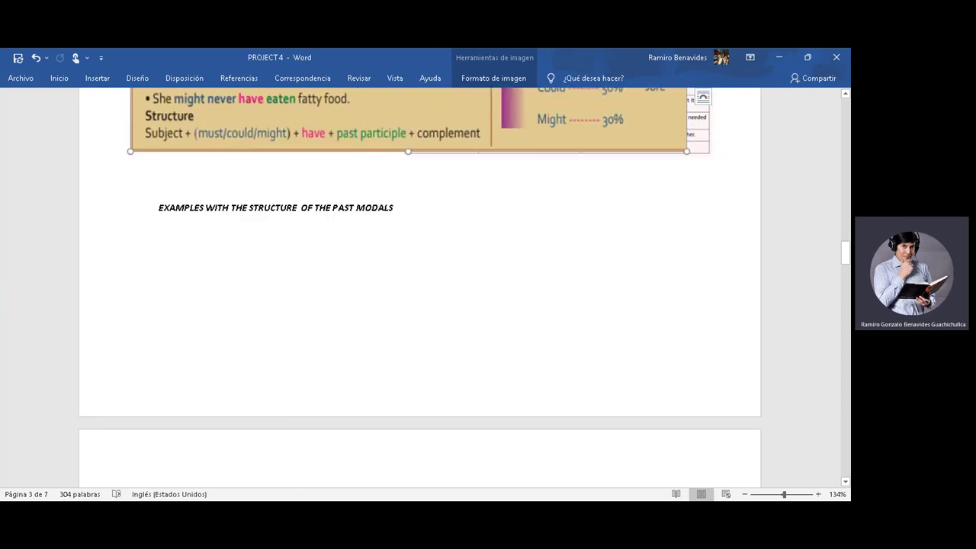
scroll(420, 290, "down", 5)
scroll(419, 289, "up", 4)
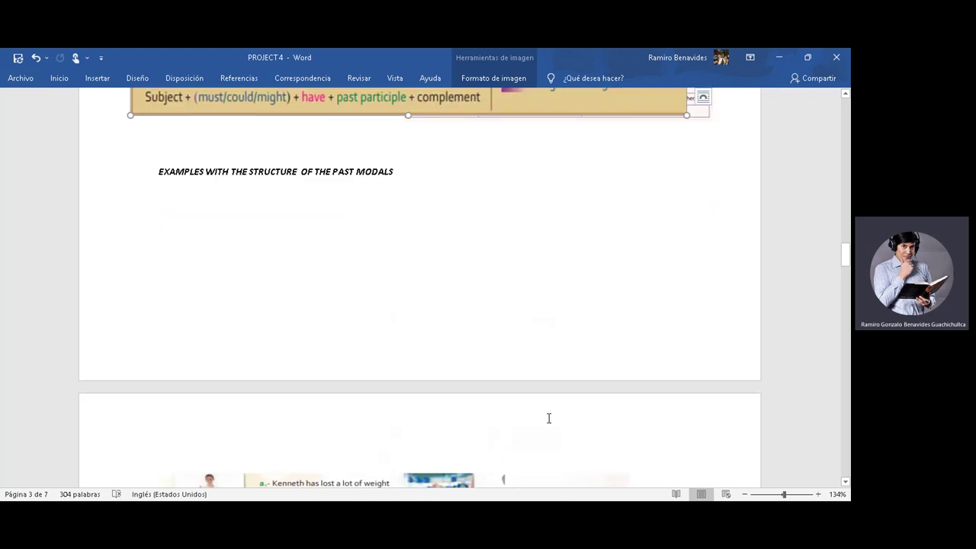
scroll(321, 198, "down", 2)
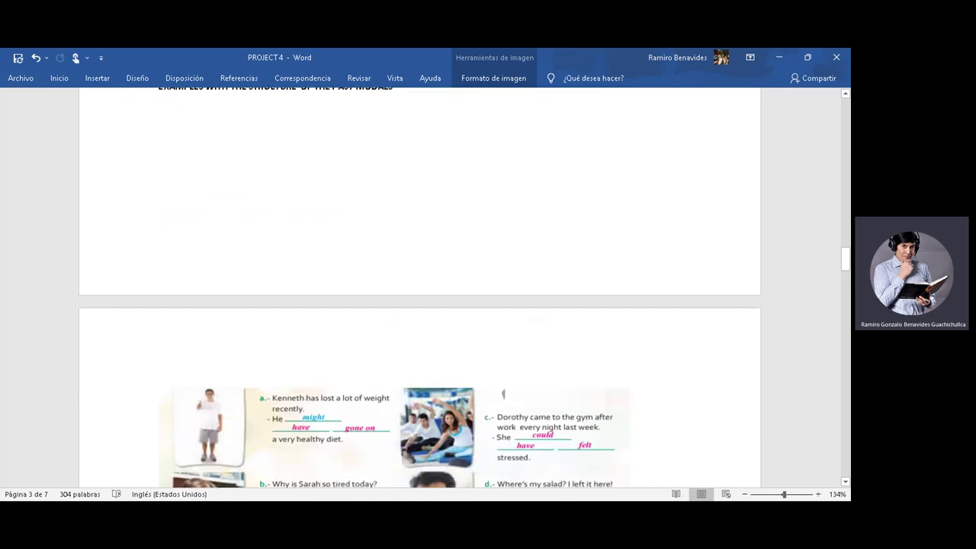
scroll(404, 255, "down", 4)
scroll(403, 255, "up", 6)
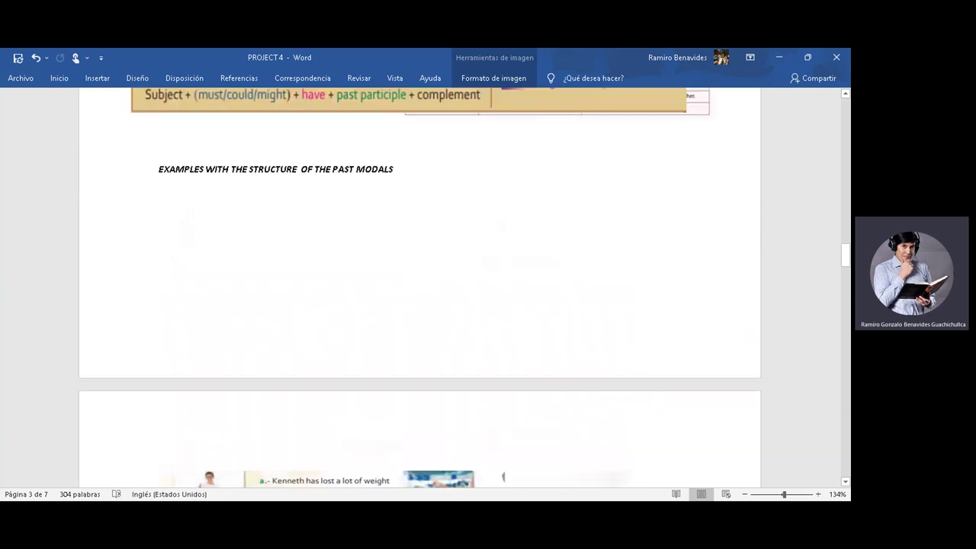
scroll(349, 240, "up", 4)
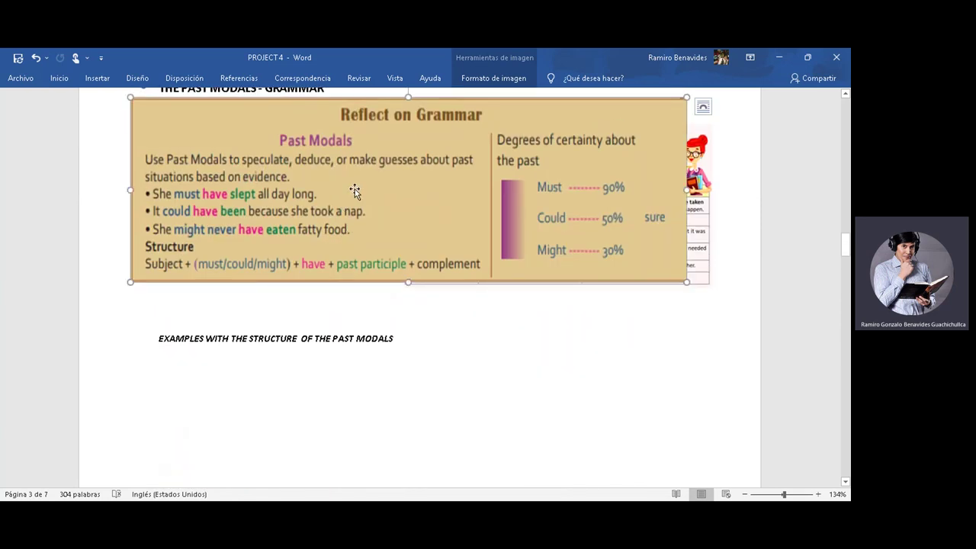
scroll(440, 320, "down", 7)
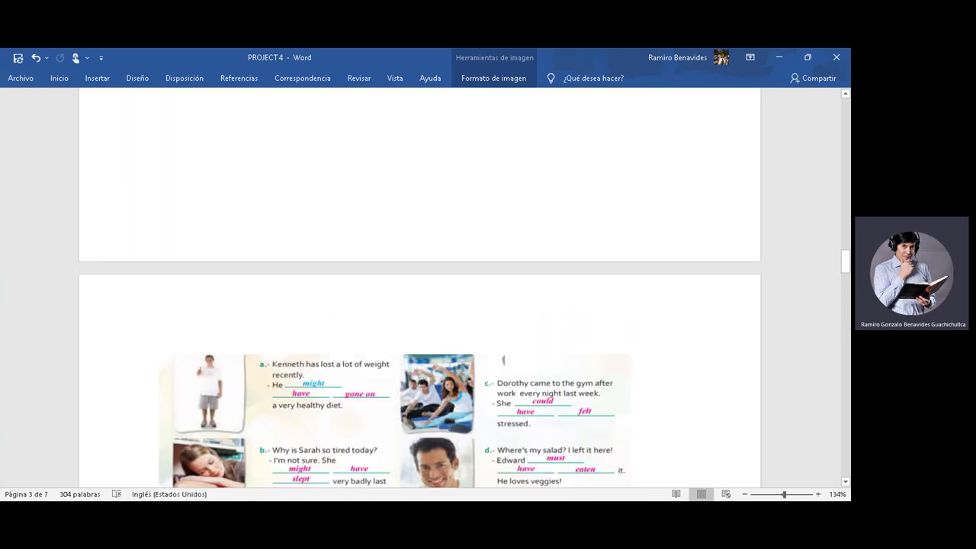
scroll(355, 255, "down", 3)
left_click(355, 255)
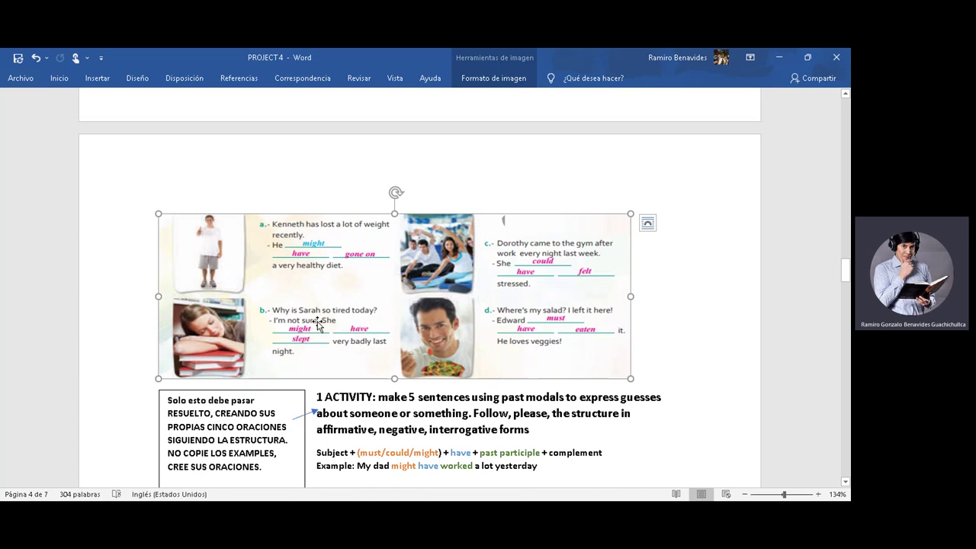
scroll(412, 328, "up", 5)
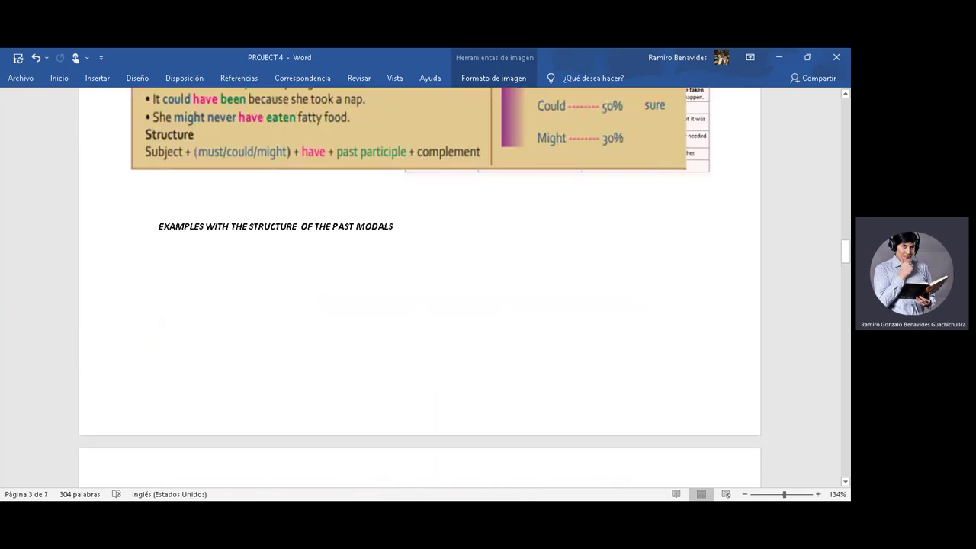
scroll(595, 149, "up", 1)
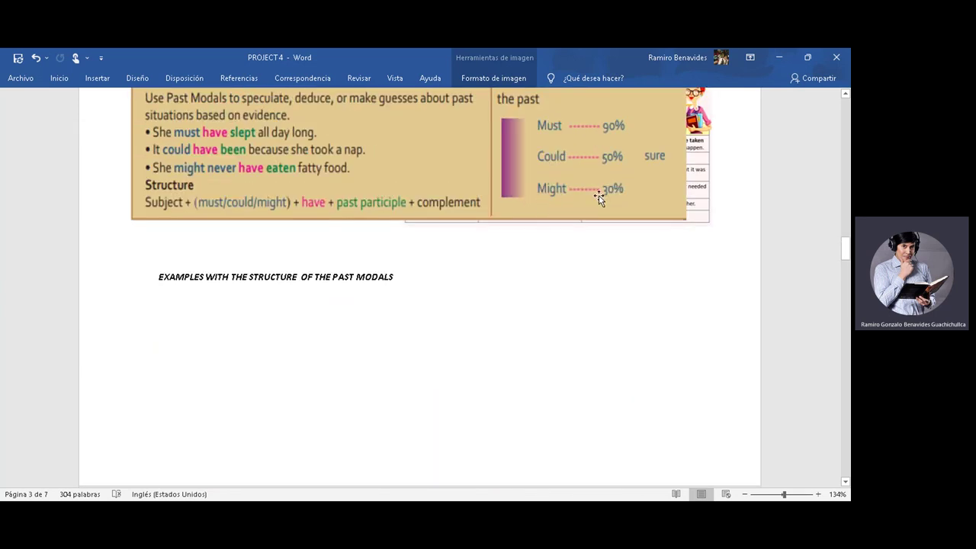
scroll(612, 196, "down", 5)
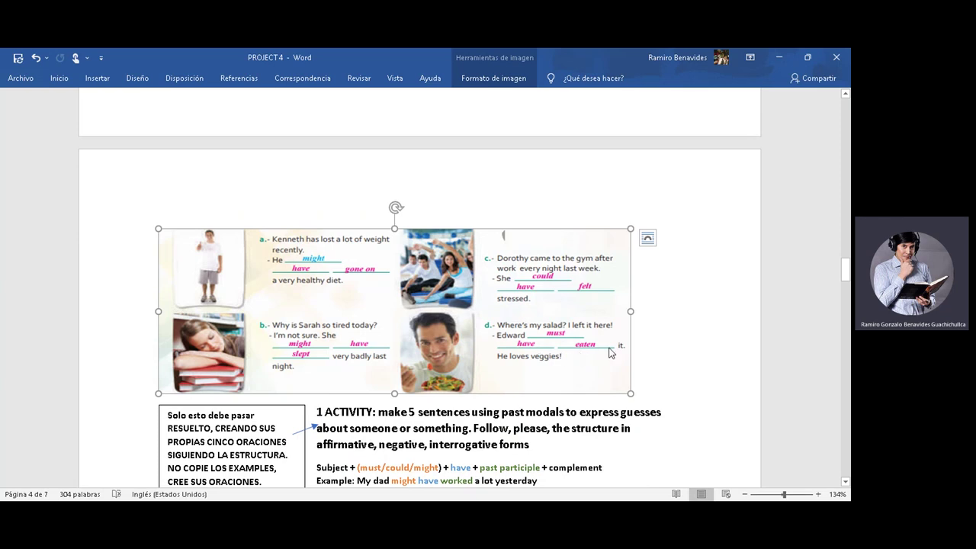
scroll(610, 353, "down", 3)
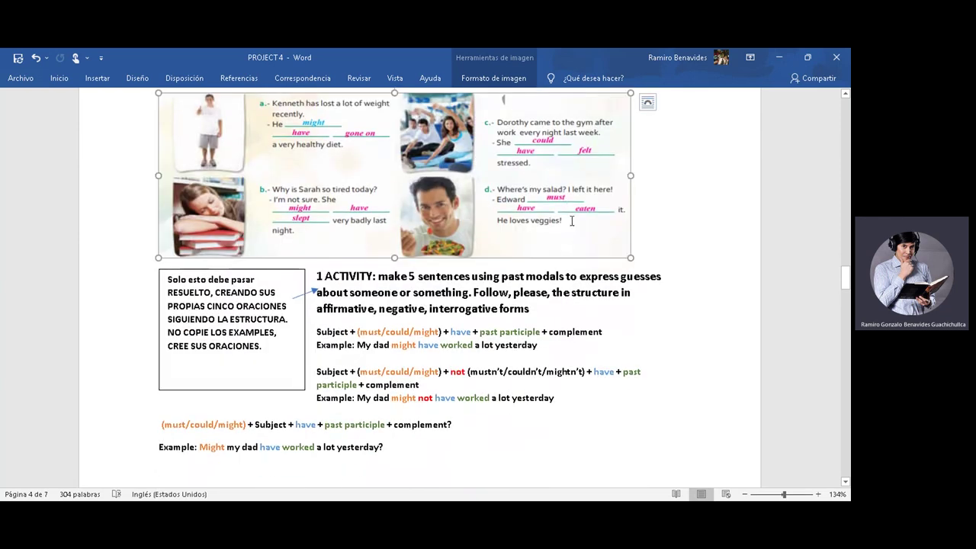
scroll(610, 244, "down", 1)
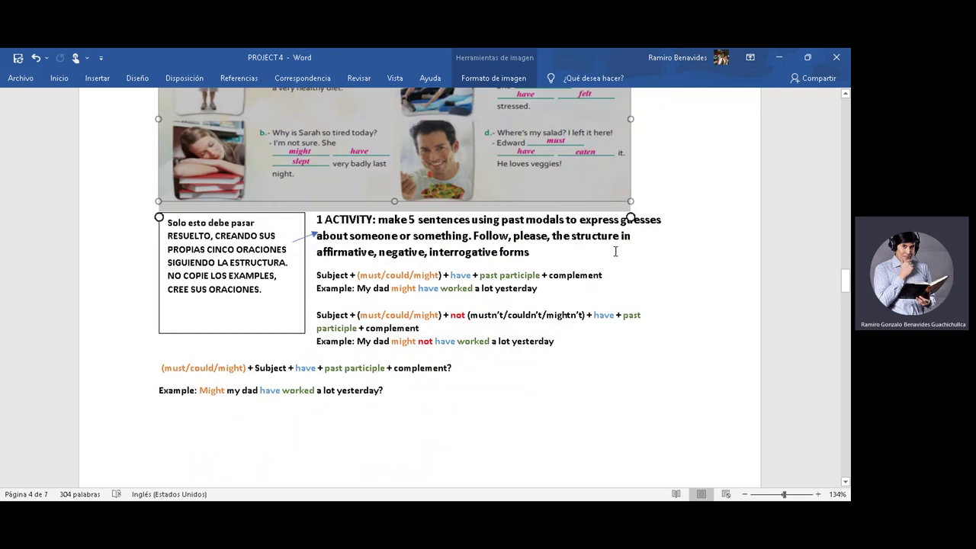
left_click(650, 186)
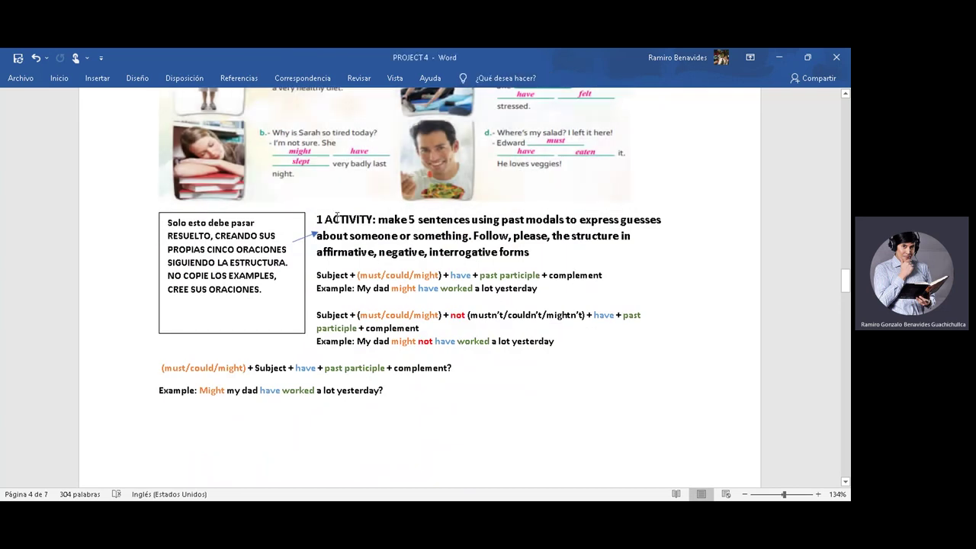
left_click(412, 163)
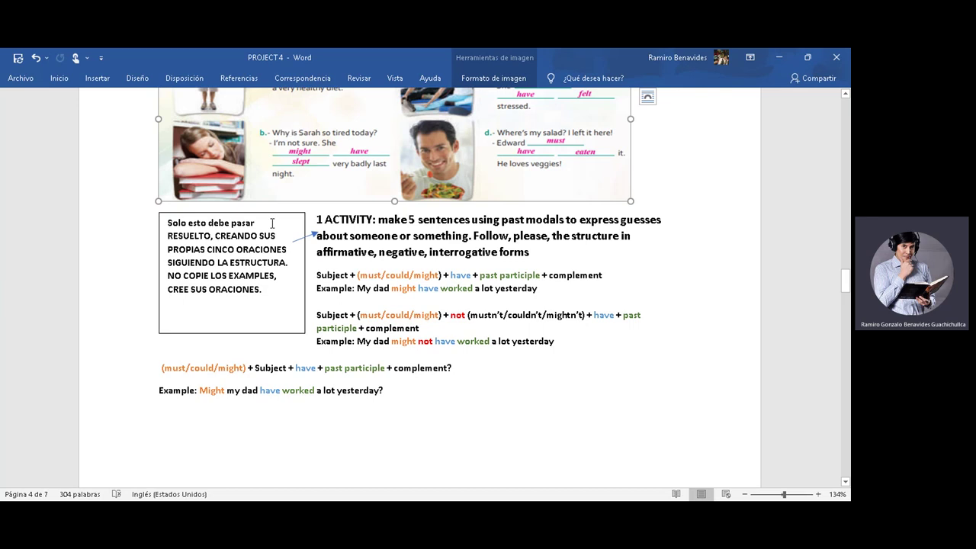
left_click(241, 253)
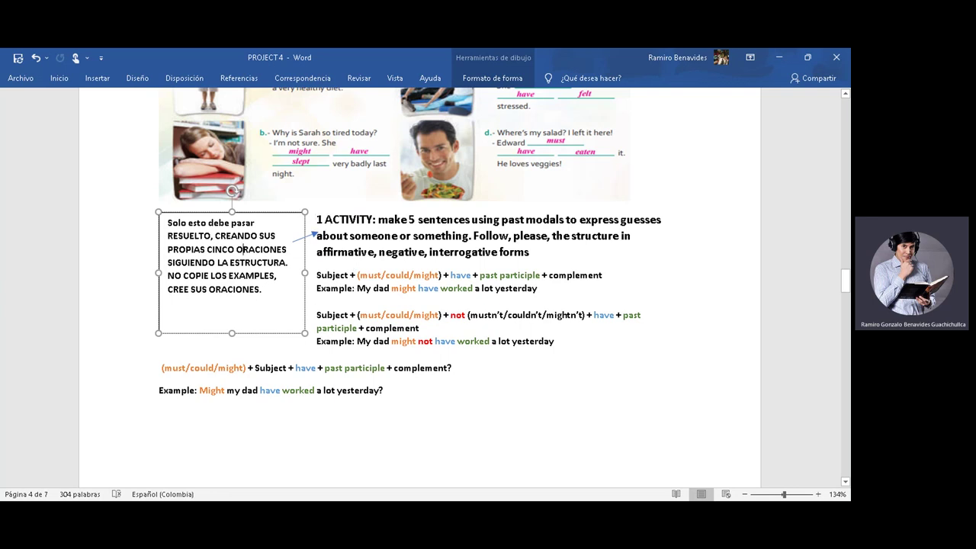
scroll(355, 292, "down", 1)
mouse_move(319, 240)
left_mouse_down()
mouse_move(430, 338)
mouse_move(429, 349)
left_mouse_up()
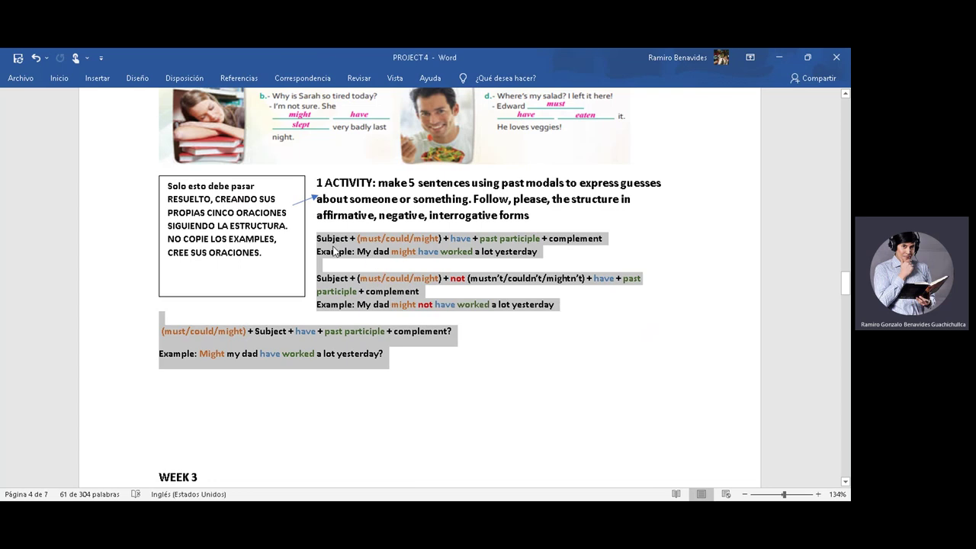
key("Left")
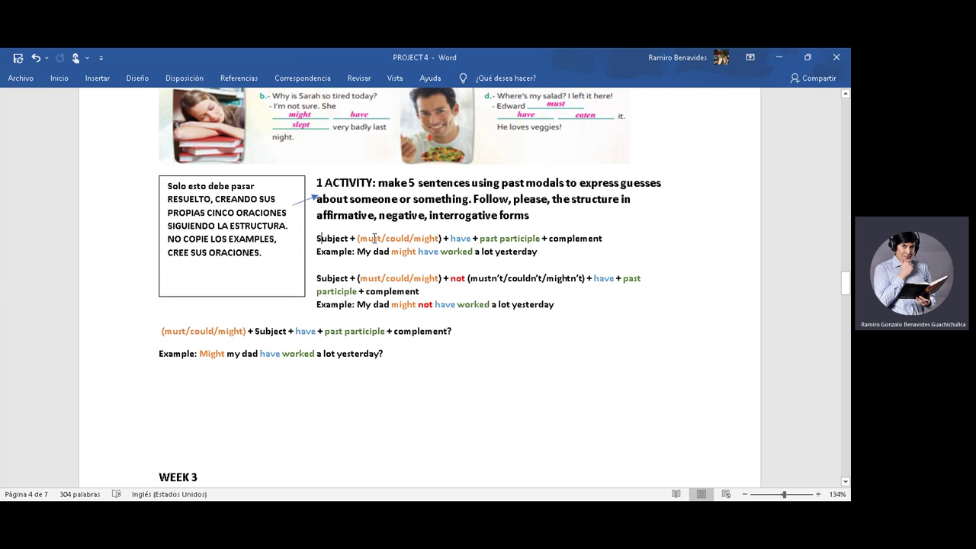
left_click_drag(413, 239, 440, 241)
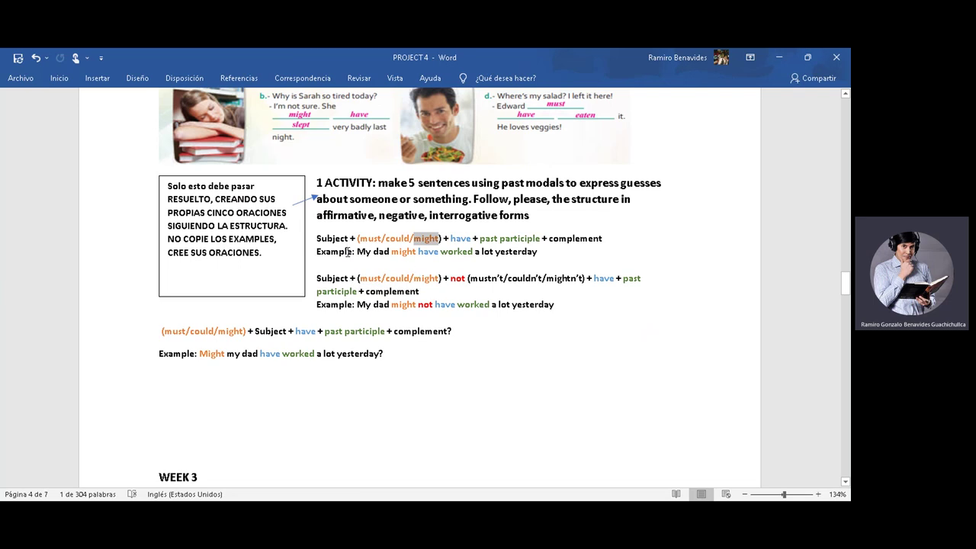
left_click_drag(358, 252, 504, 261)
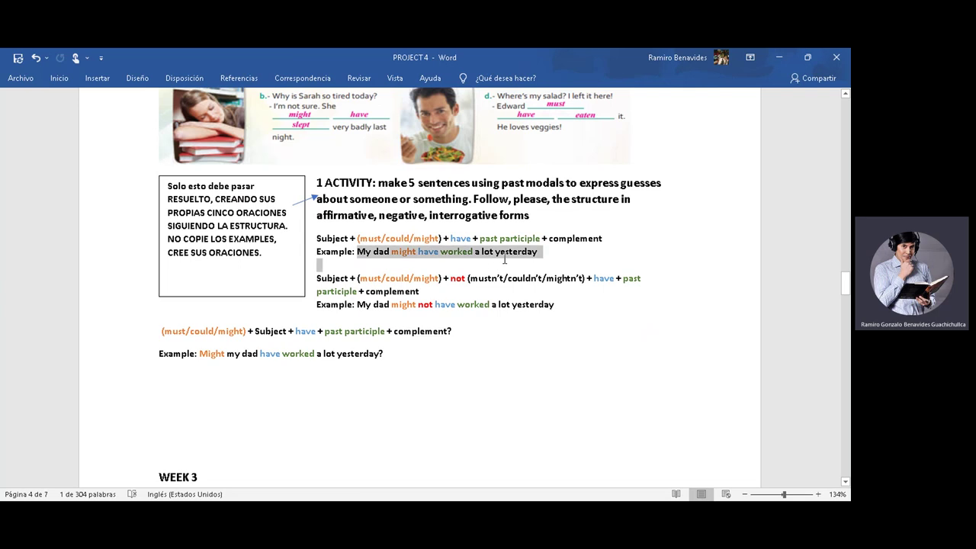
left_click(407, 257)
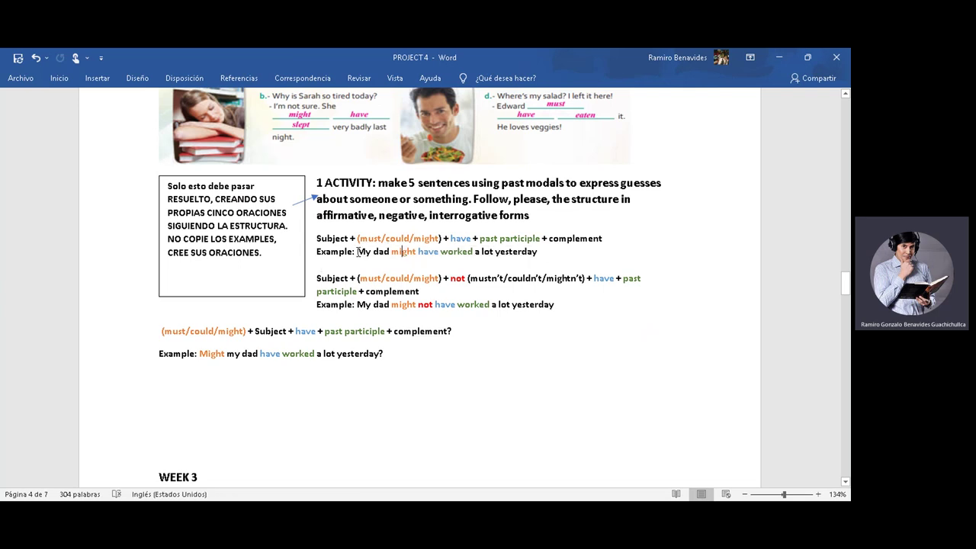
left_click(336, 238)
left_click(419, 292)
left_click_drag(418, 308, 432, 307)
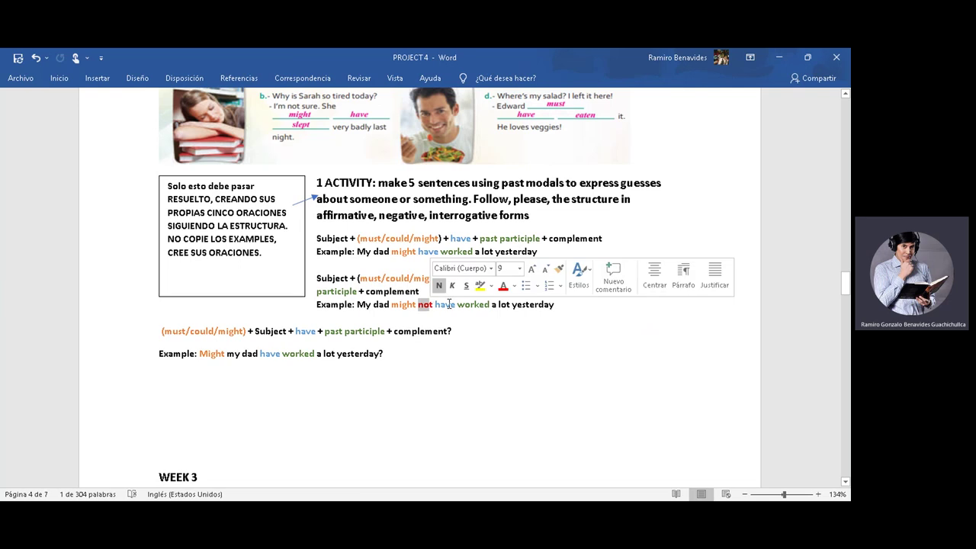
left_click(459, 285)
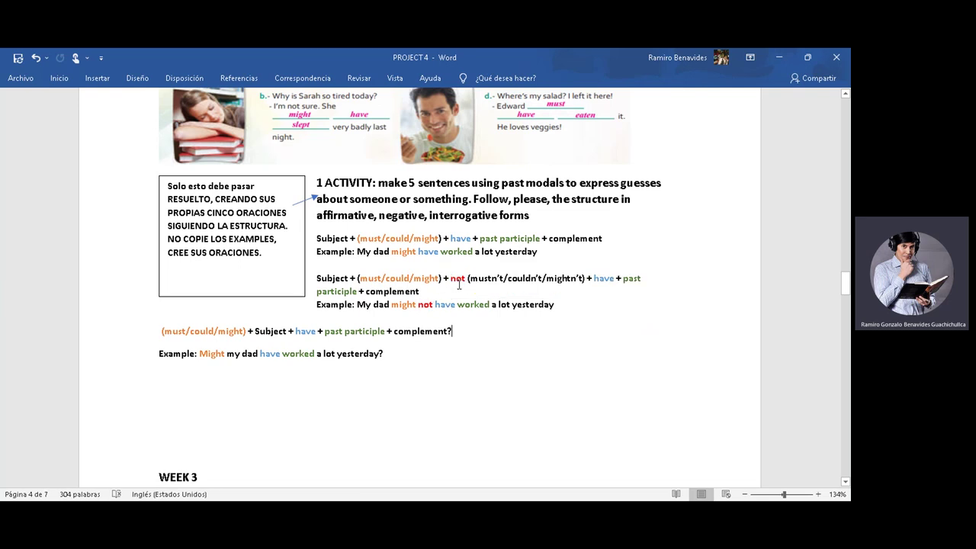
left_click(459, 285)
left_click_drag(442, 279, 362, 278)
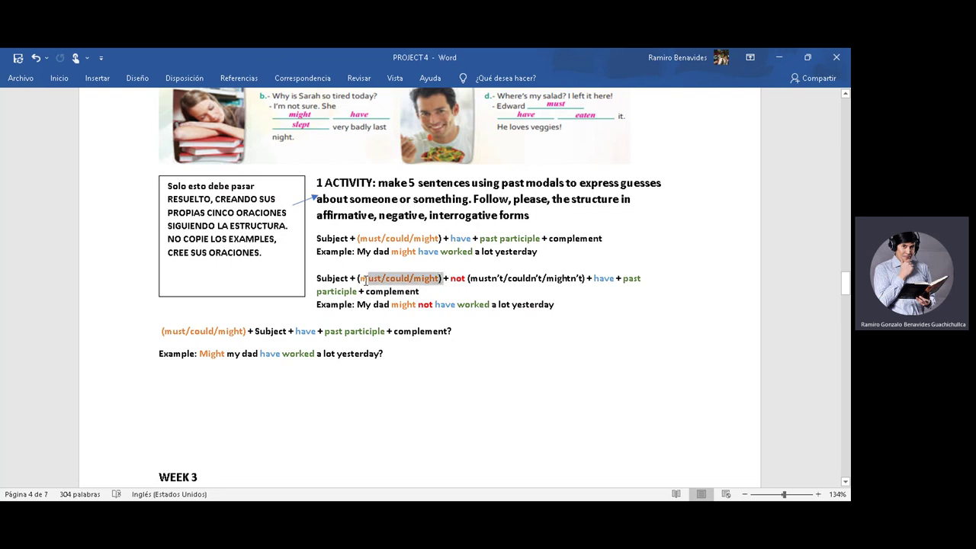
key("BackSpace")
key("BackSpace")
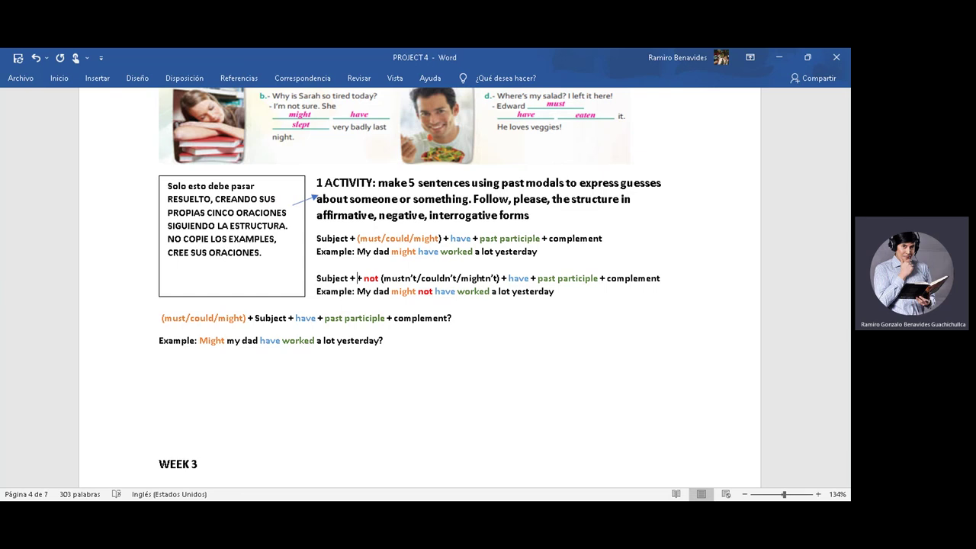
key("Delete")
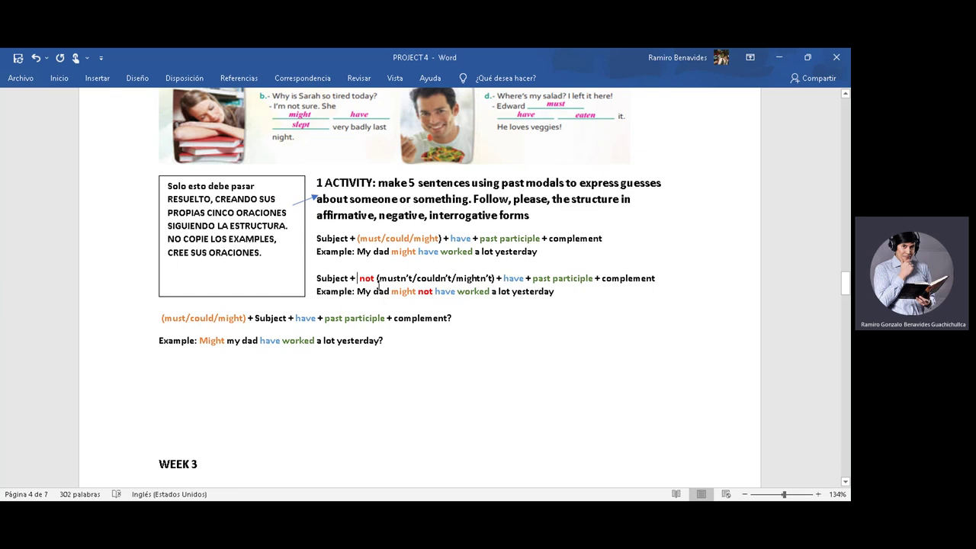
key("Delete")
key("Delete")
key("Delete")
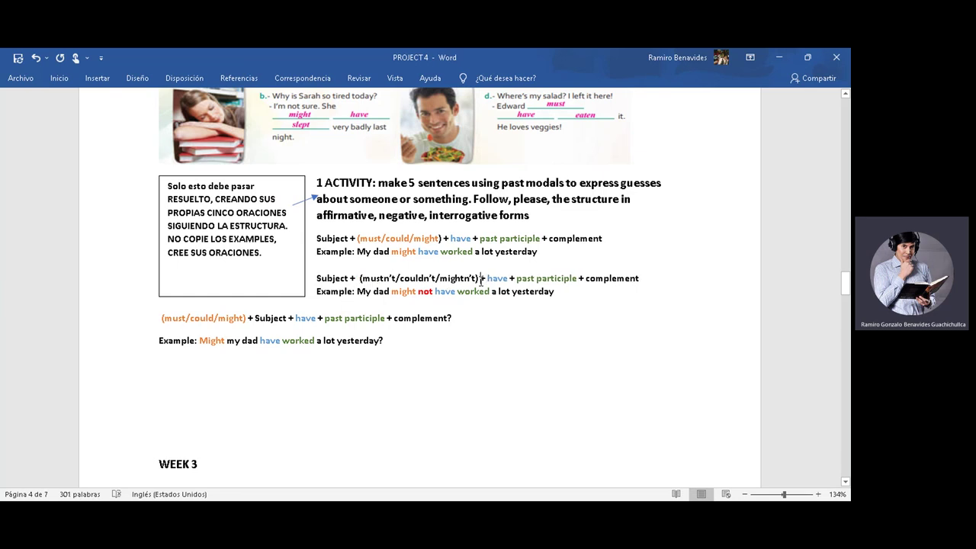
left_click(360, 279)
left_click(35, 58)
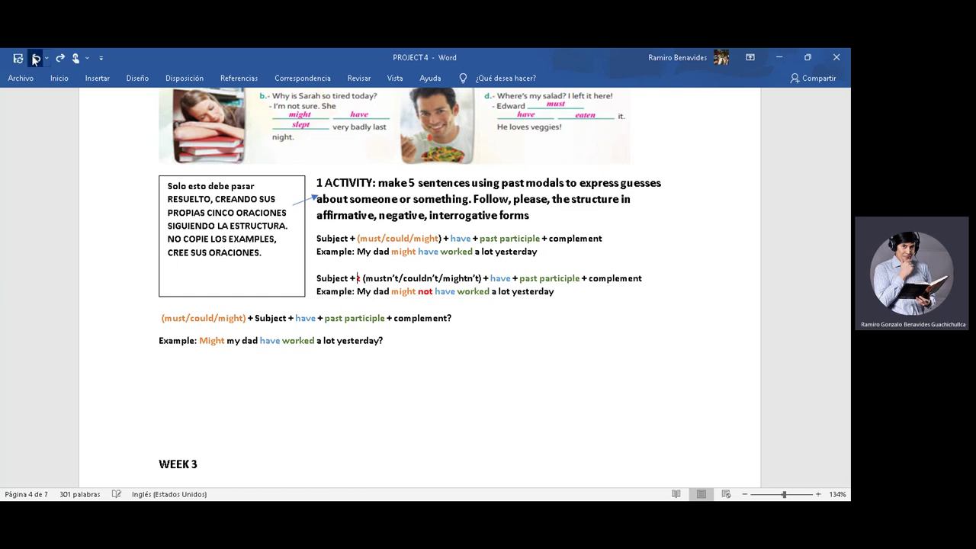
left_click(35, 59)
left_click(35, 58)
left_click(35, 59)
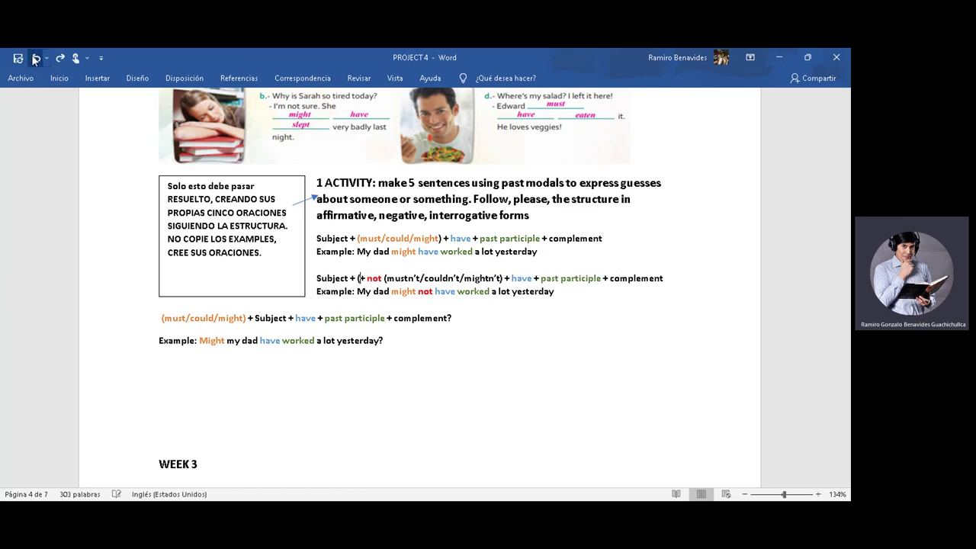
left_click(35, 58)
left_click(35, 58)
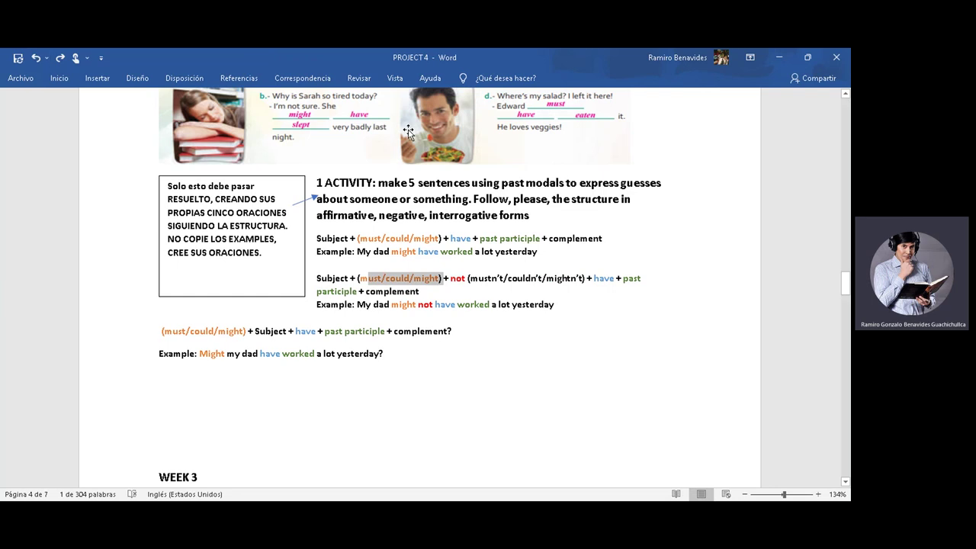
left_click(374, 284)
mouse_move(357, 279)
left_mouse_down()
mouse_move(409, 282)
mouse_move(433, 308)
left_mouse_up()
left_click(395, 311)
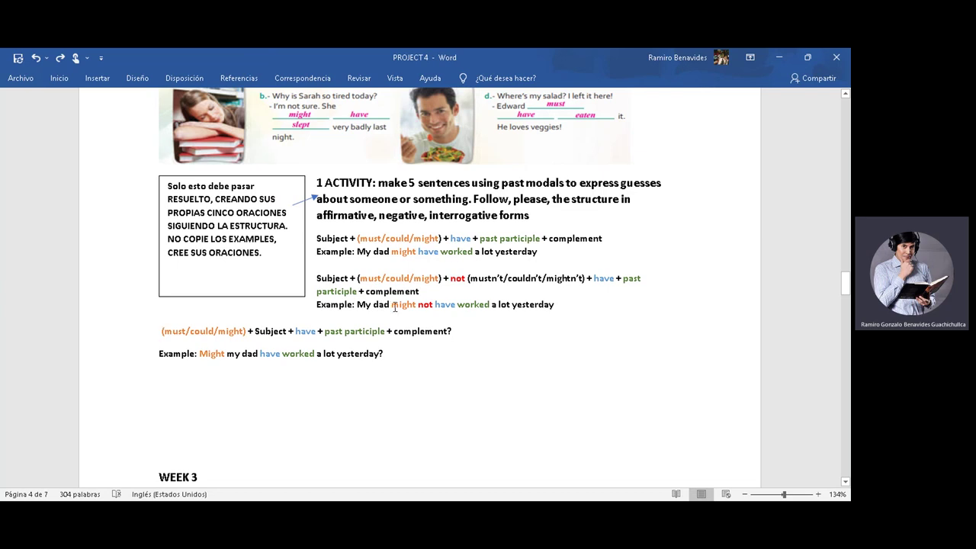
Step: Add 'my dad mightn't have worked a lot yesterday' after the negative example, correcting 'mighn't'
left_click(581, 304)
type(",u")
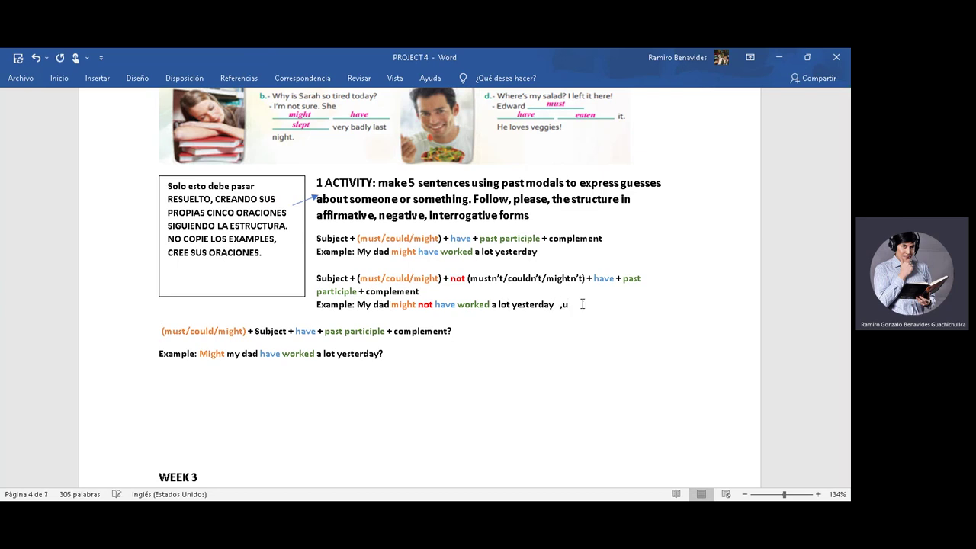
key("BackSpace")
key("BackSpace")
type("my da")
type("d mi")
type("ghn’")
type("t")
right_click(600, 309)
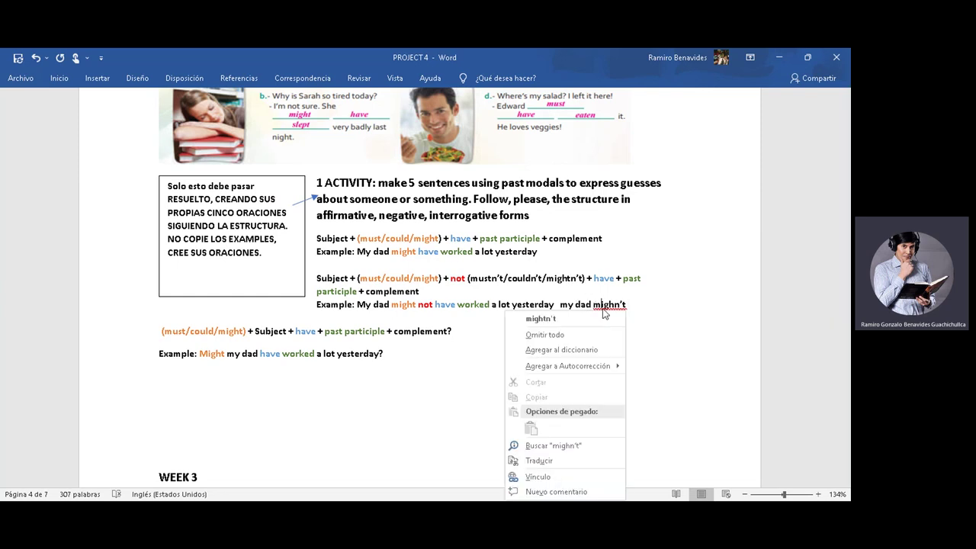
left_click(595, 320)
type("have")
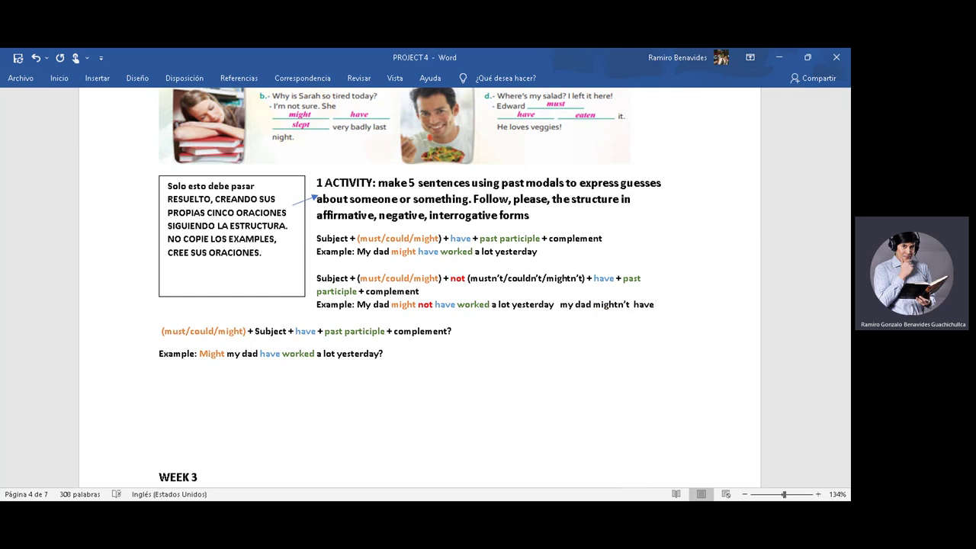
type(" worked")
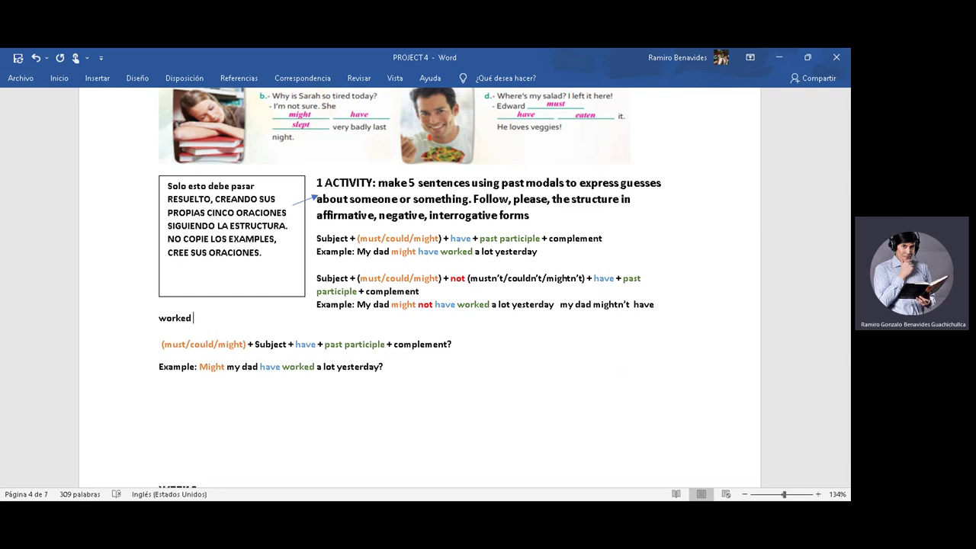
type(" a lot yest")
type("erdau")
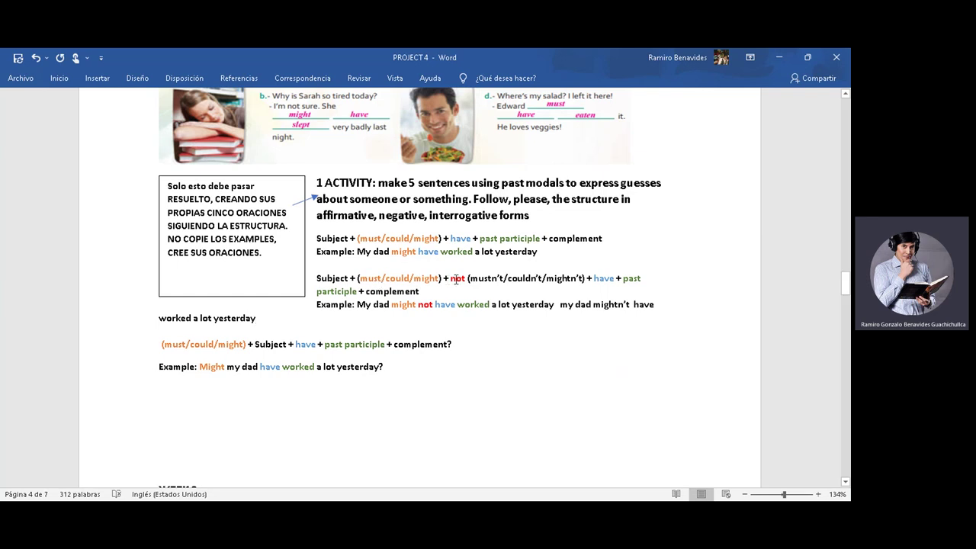
left_click_drag(395, 305, 421, 304)
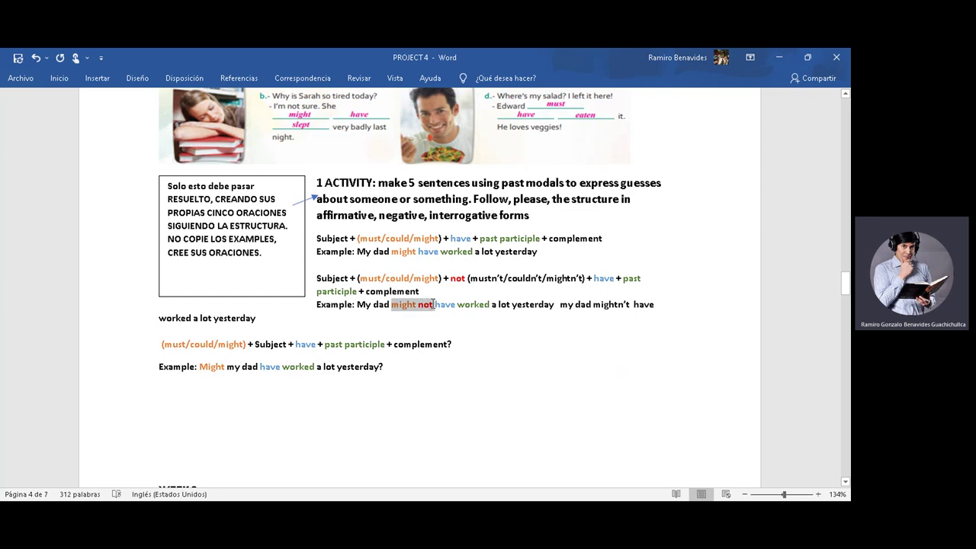
key("Down")
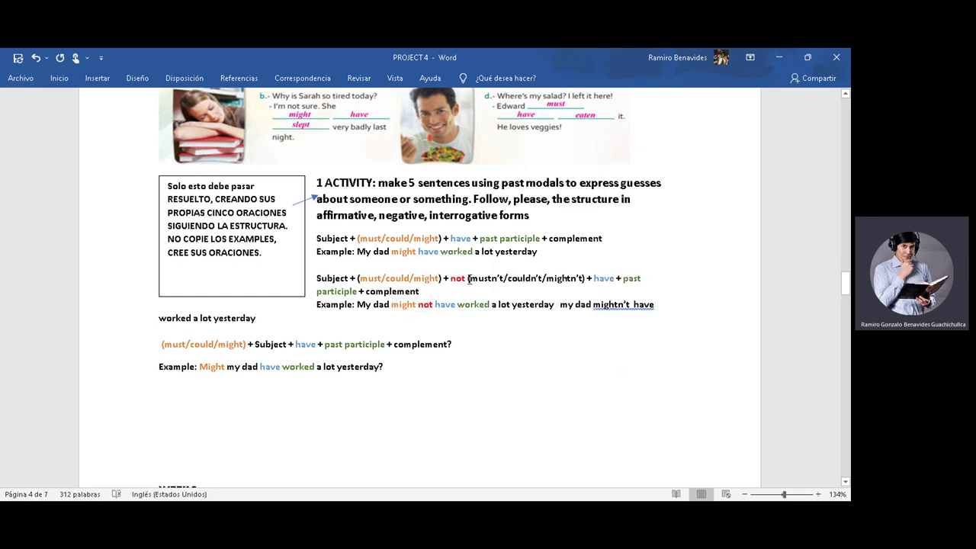
left_click_drag(468, 278, 586, 279)
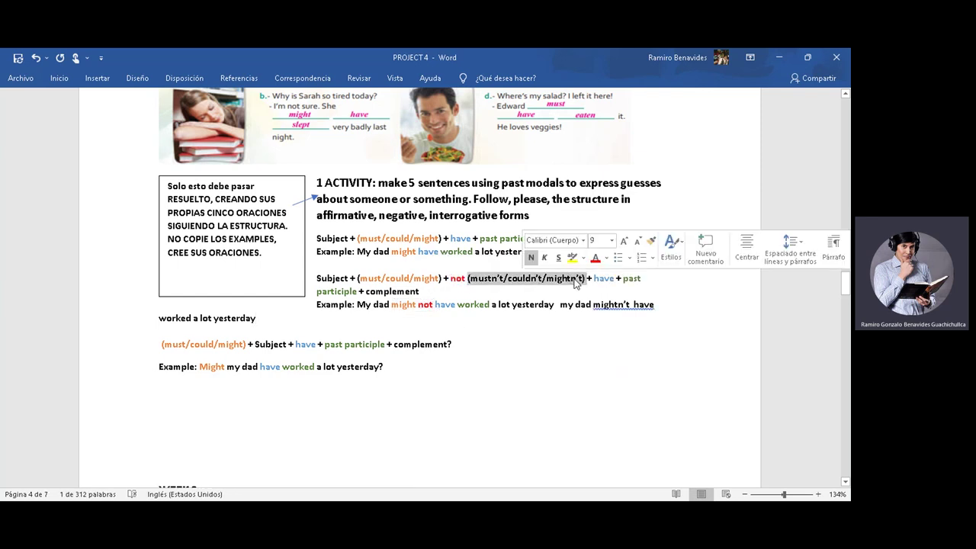
left_click(615, 306)
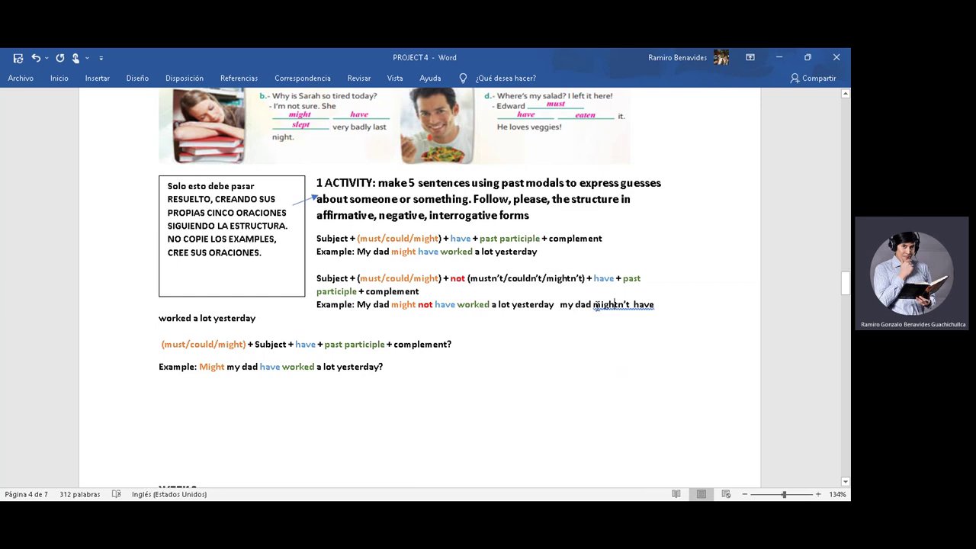
left_click_drag(544, 305, 381, 305)
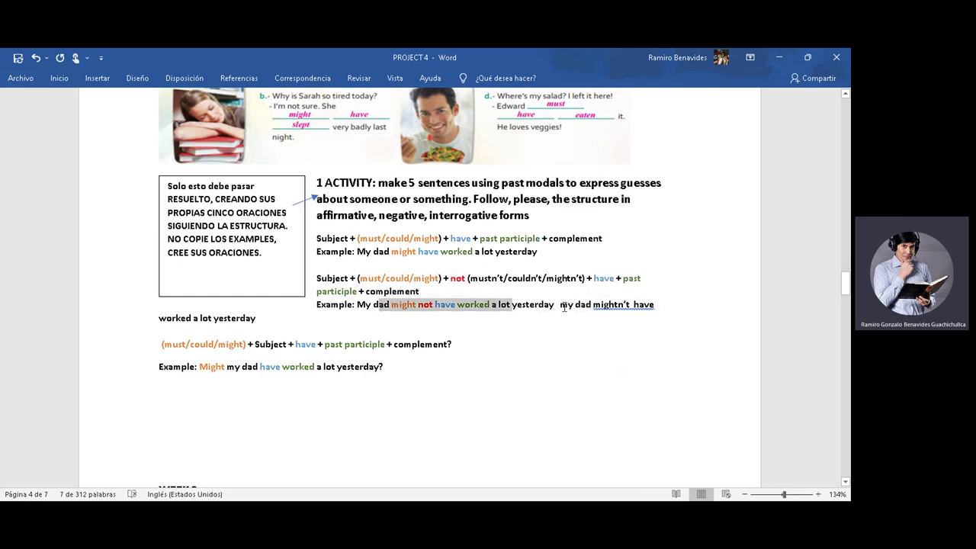
left_click_drag(560, 305, 586, 318)
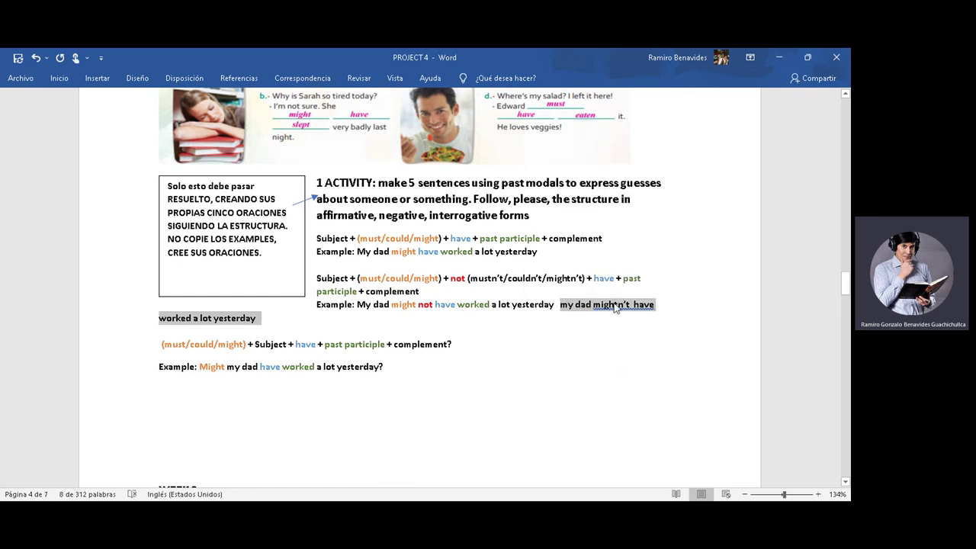
left_click(339, 363)
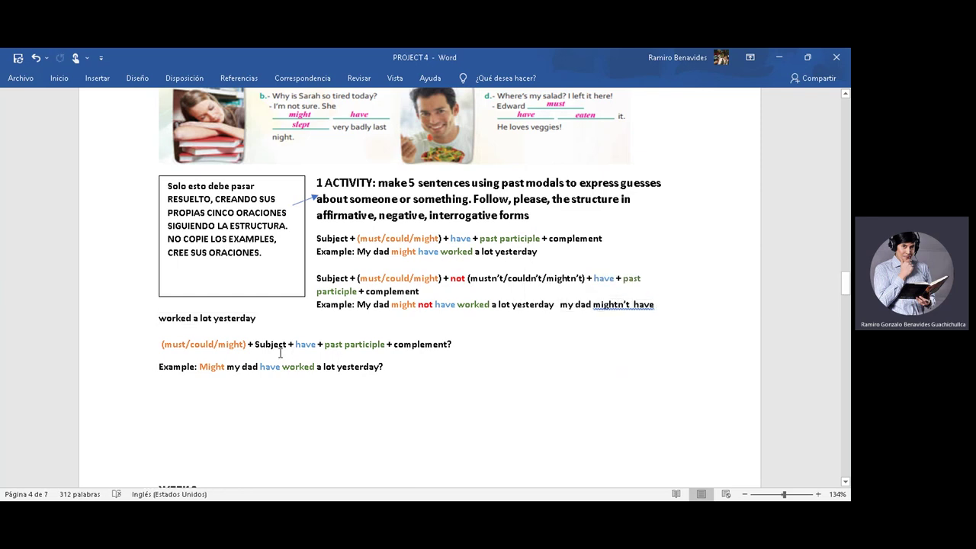
left_click_drag(246, 345, 160, 345)
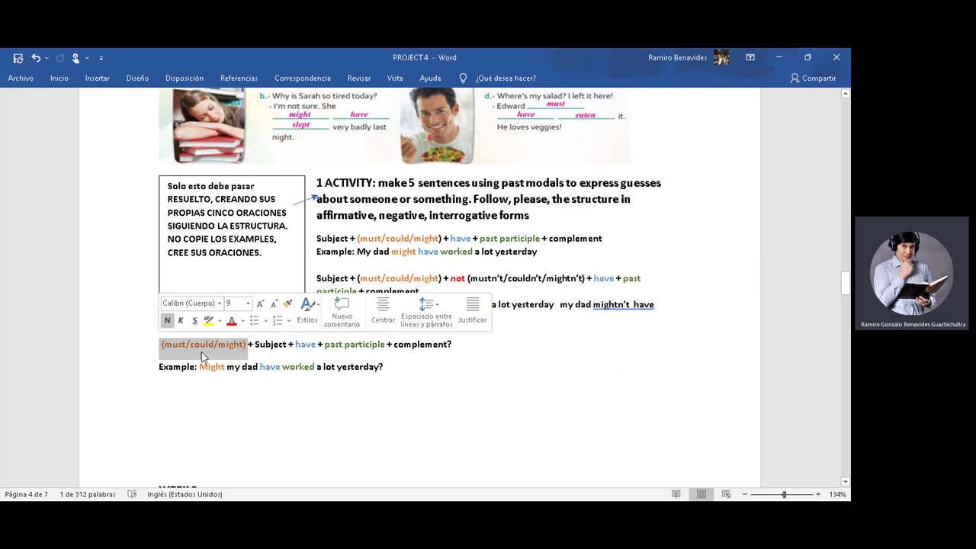
left_click(220, 364)
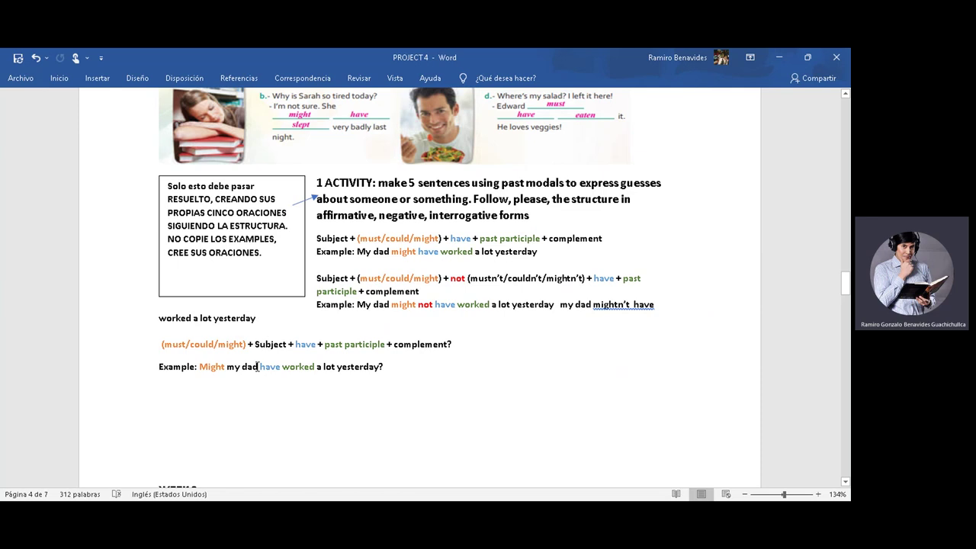
left_click_drag(305, 344, 273, 376)
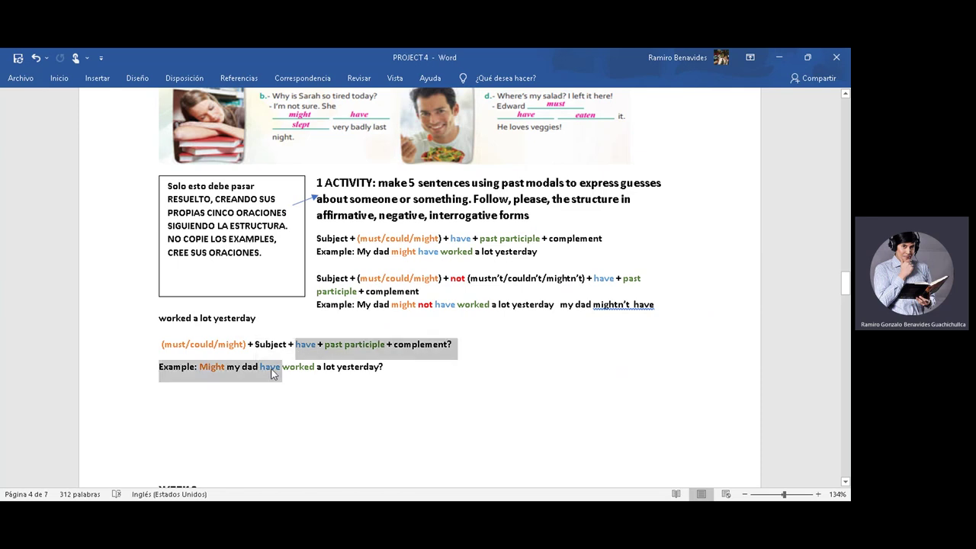
left_click(408, 386)
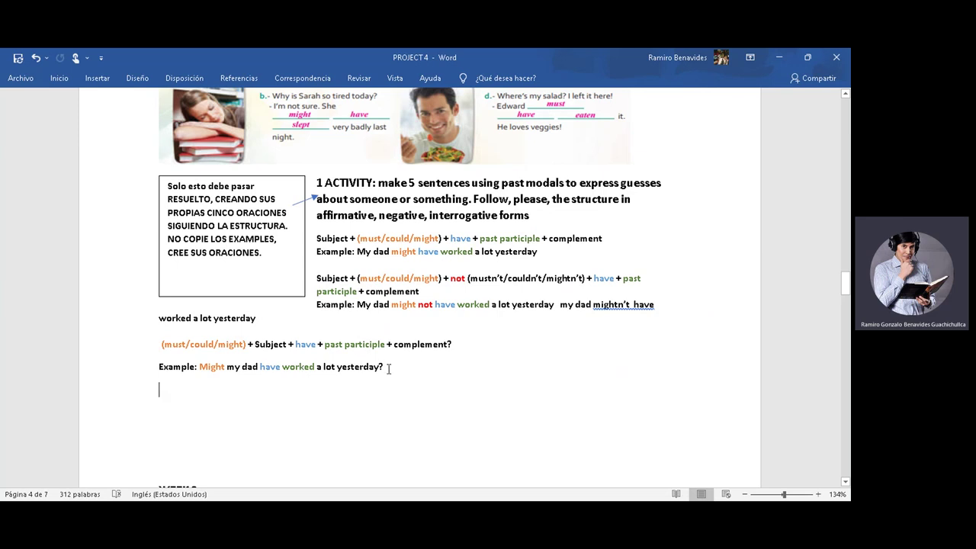
Step: Add a new line 'To work work/works worked worked' below the 'yesterday?' question example
double_click(381, 368)
left_click(384, 368)
key("Return")
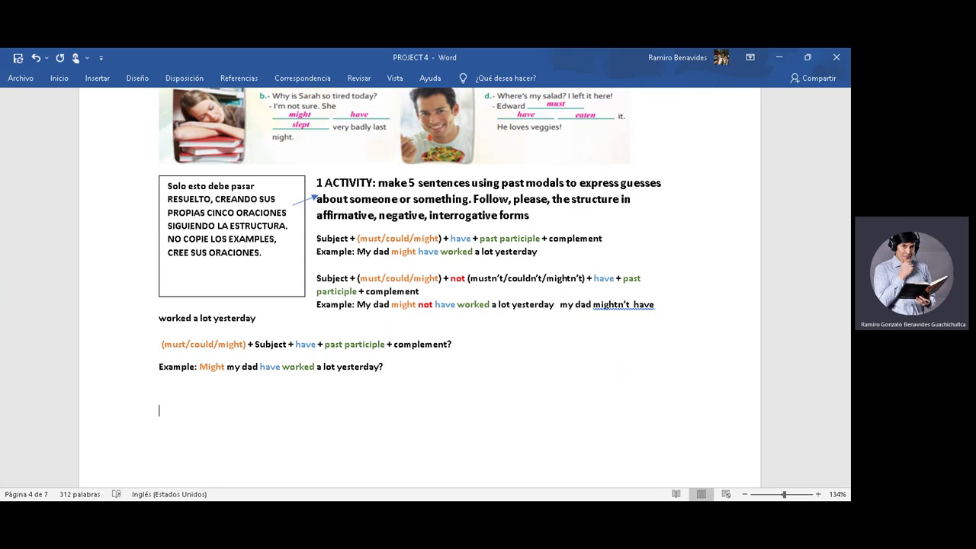
type("To work ")
type("            work")
type("/workd")
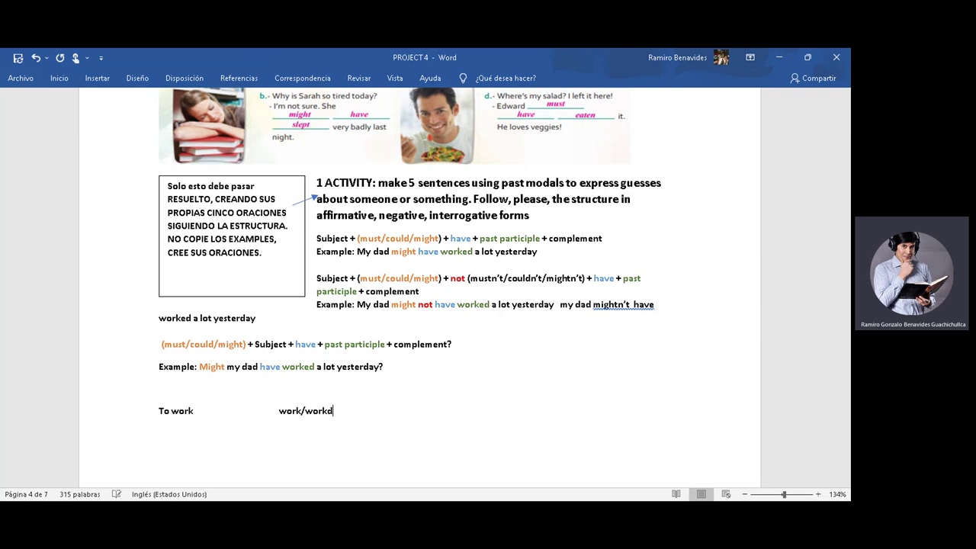
key("BackSpace")
type("s      w")
type("orked")
type("        worked")
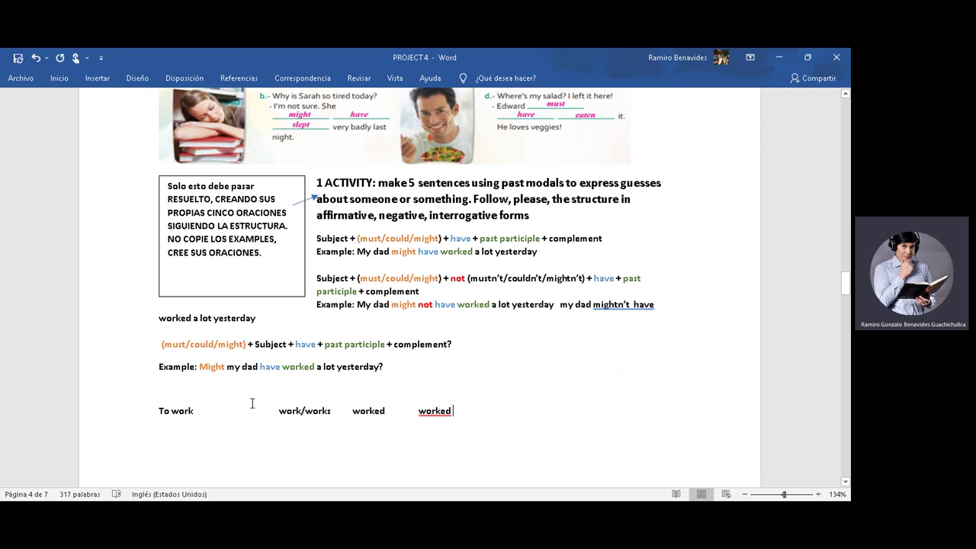
left_click(60, 79)
Step: Insert a table of four columns and four rows
left_click(100, 82)
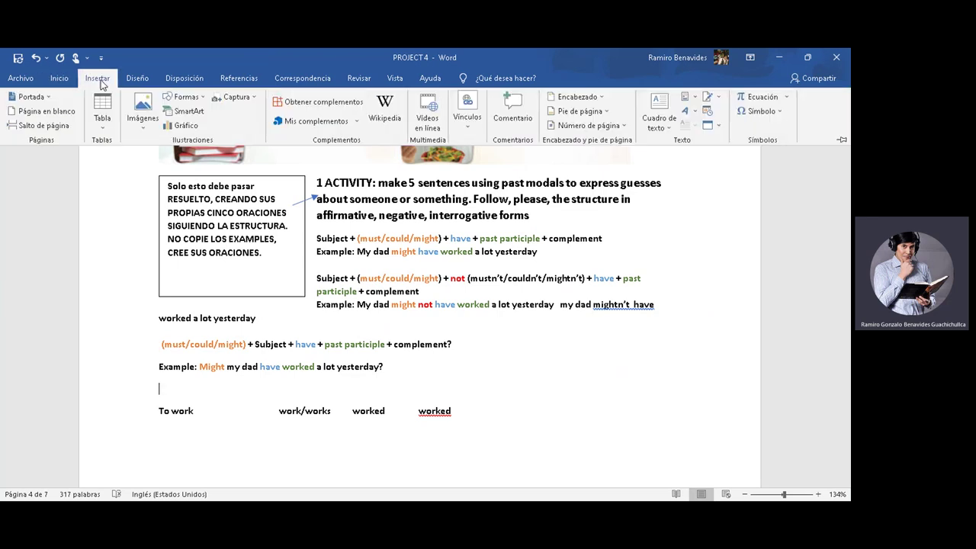
left_click(107, 121)
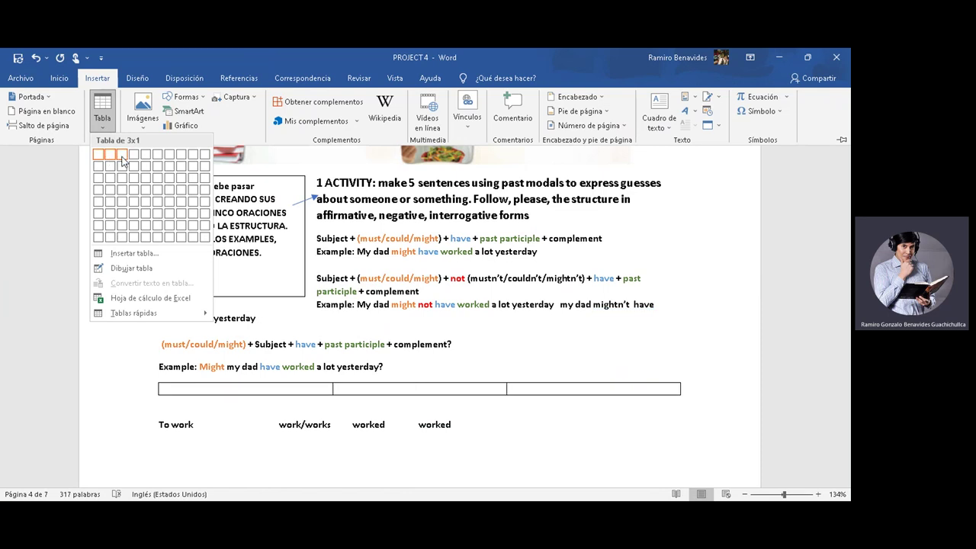
left_click(136, 191)
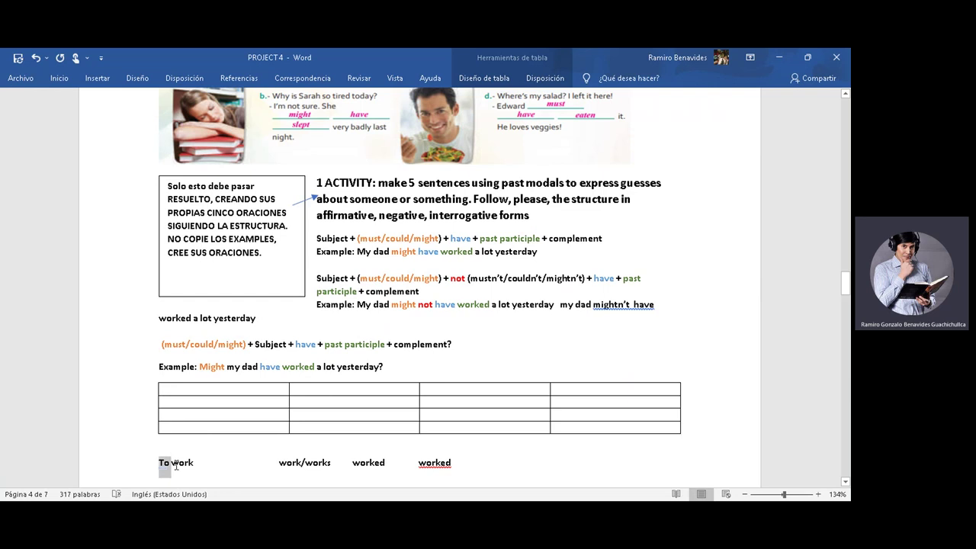
Step: Move 'To work' into the table and extend it to 'To work _ trabajar'
mouse_move(176, 467)
left_mouse_down()
mouse_move(194, 465)
mouse_move(180, 390)
left_mouse_up()
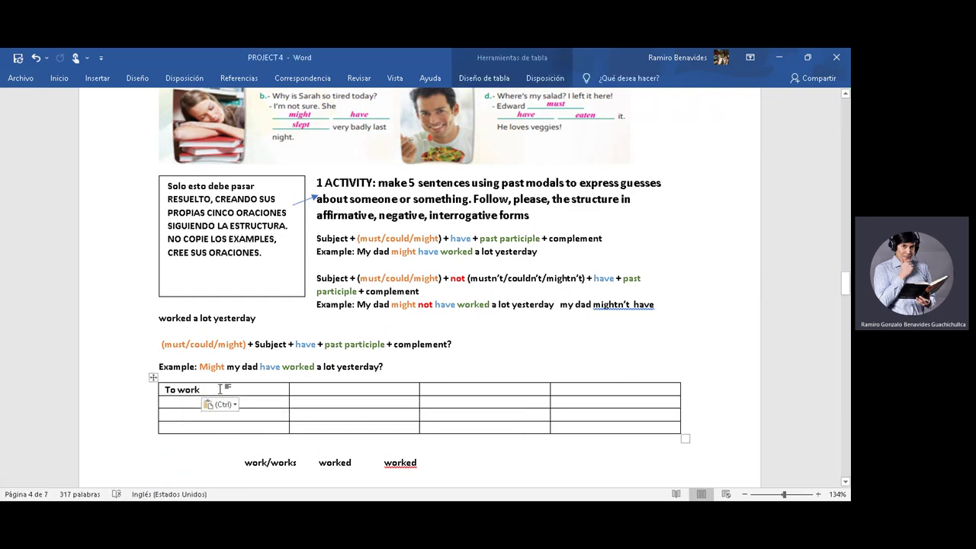
key("Escape")
type("trabaj")
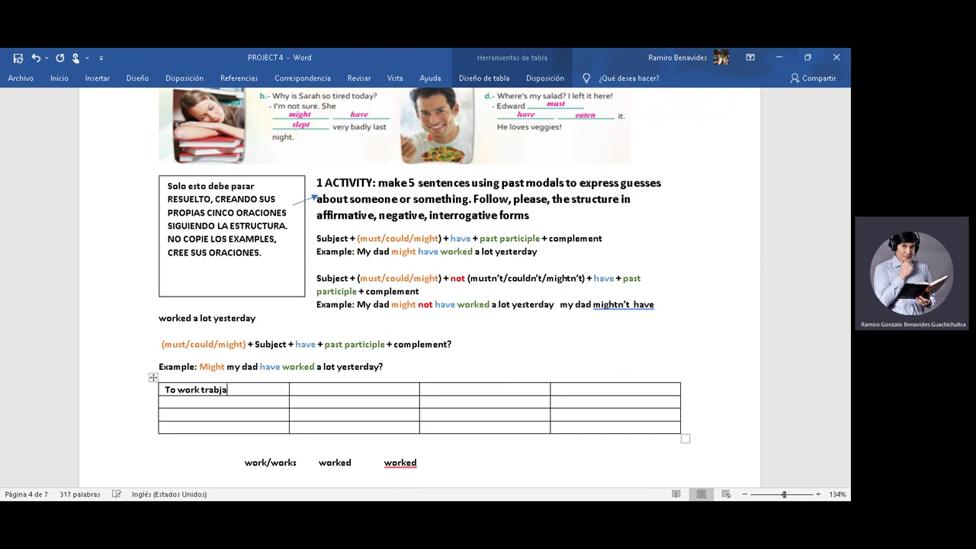
key("BackSpace")
key("BackSpace")
type("abajar")
key("BackSpace")
key("BackSpace")
key("BackSpace")
type("jar")
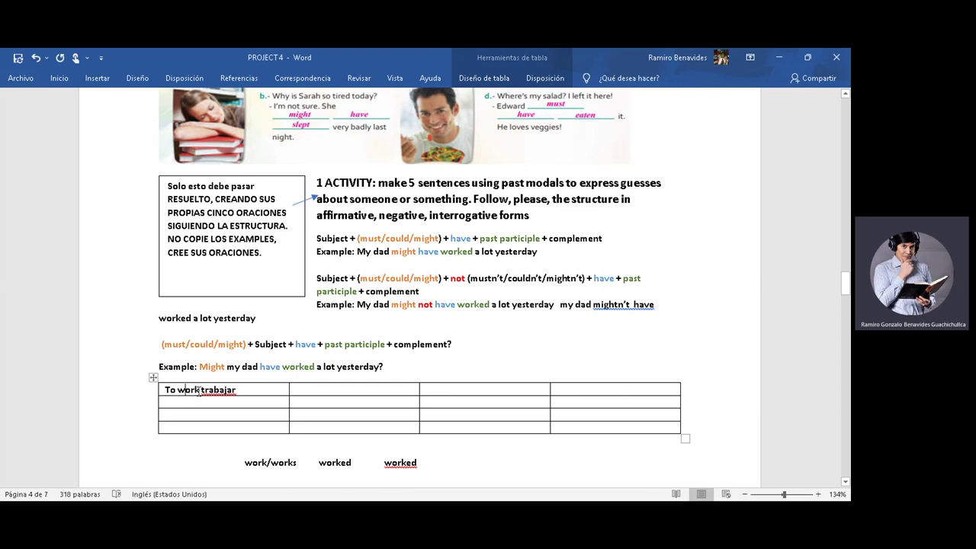
left_click(203, 393)
mouse_move(244, 390)
left_mouse_down()
mouse_move(166, 390)
mouse_move(167, 403)
left_mouse_up()
Step: Type the headers Verbs with infinitive form, Simple present, Simple past and participle
type("Verbs")
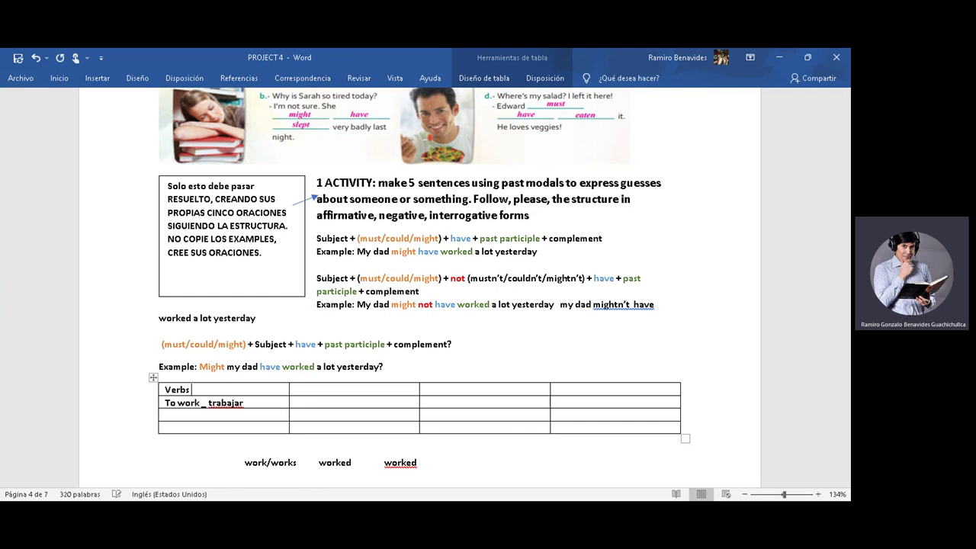
type(" iwir")
type(" infini")
type("tive form")
left_click(319, 391)
type("simple present")
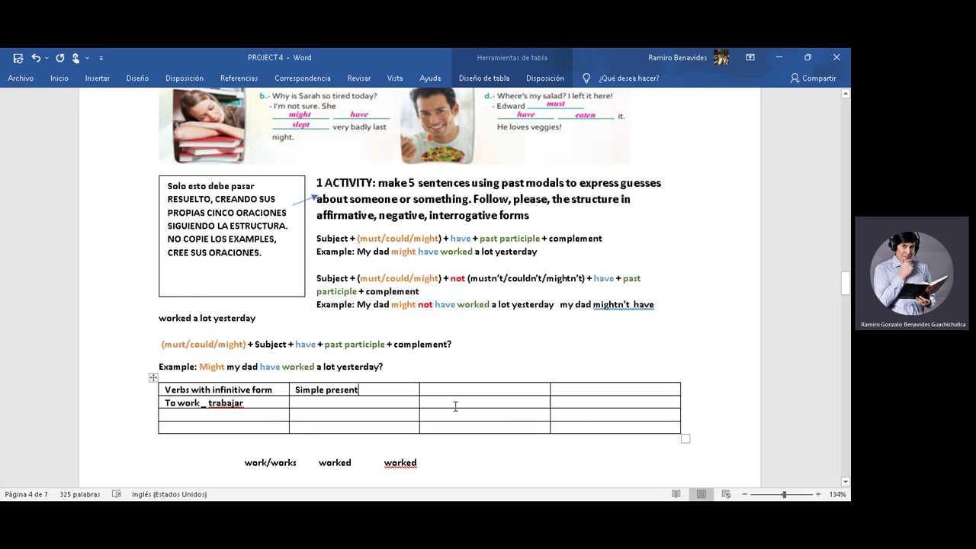
left_click(476, 392)
type("simple p")
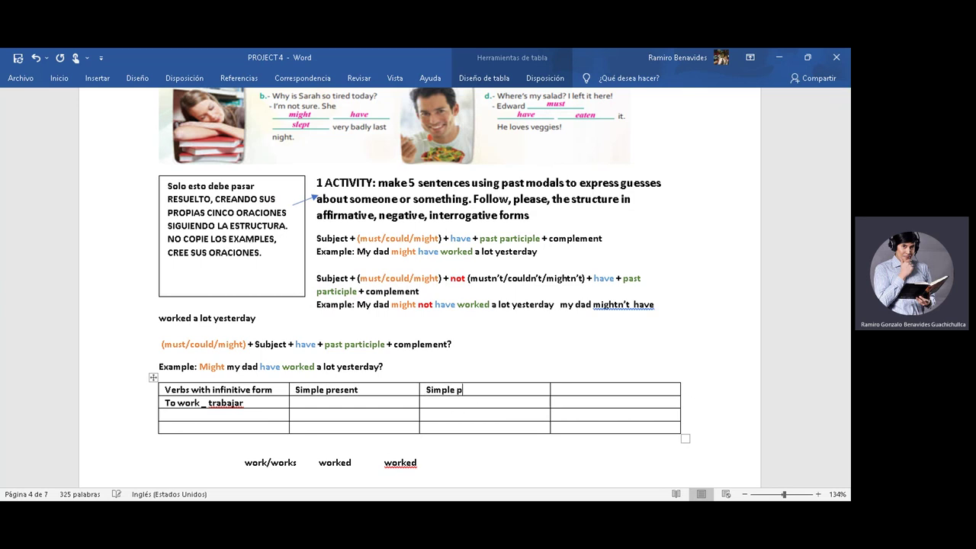
type("ast")
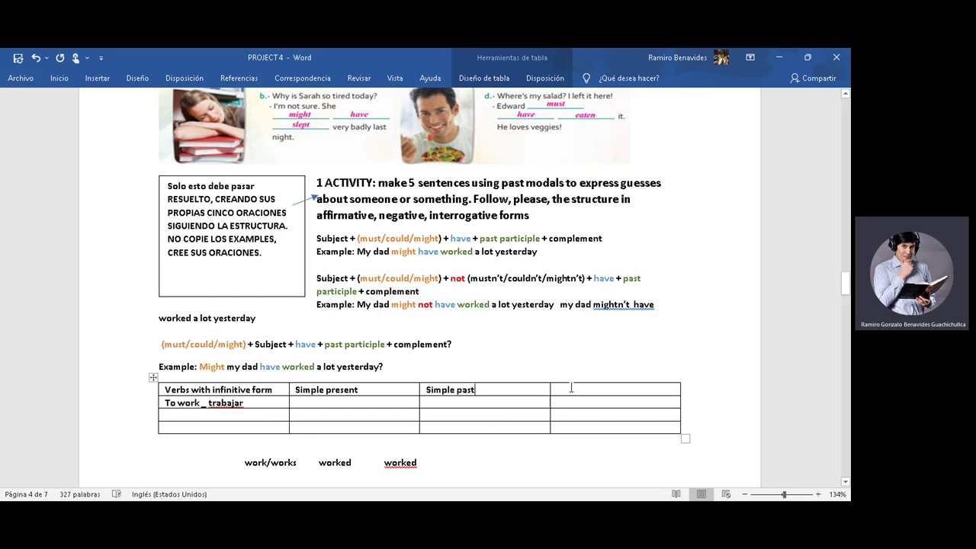
left_click(588, 389)
type("participle")
Step: Move work/works, worked and worked into the To work row's present, past and participle cells
mouse_move(301, 466)
left_mouse_down()
mouse_move(160, 467)
mouse_move(245, 469)
mouse_move(298, 424)
mouse_move(297, 403)
left_mouse_up()
left_click(310, 465)
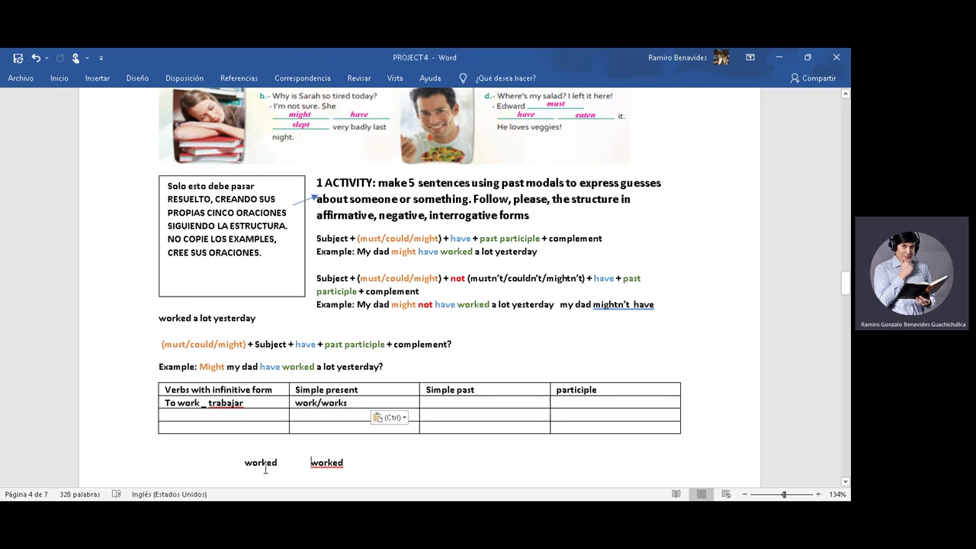
mouse_move(243, 466)
left_mouse_down()
mouse_move(285, 463)
mouse_move(277, 463)
mouse_move(451, 408)
left_mouse_up()
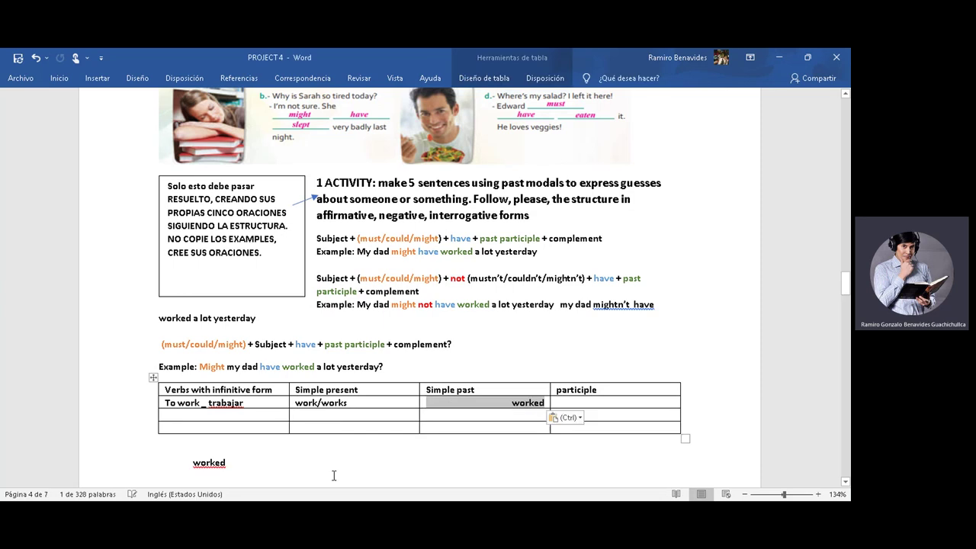
double_click(202, 467)
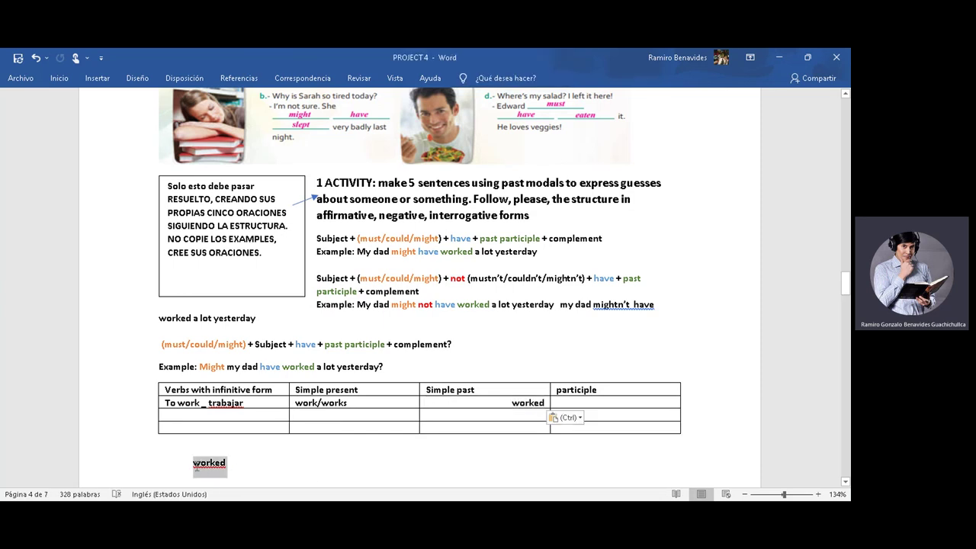
left_click_drag(203, 467, 567, 410)
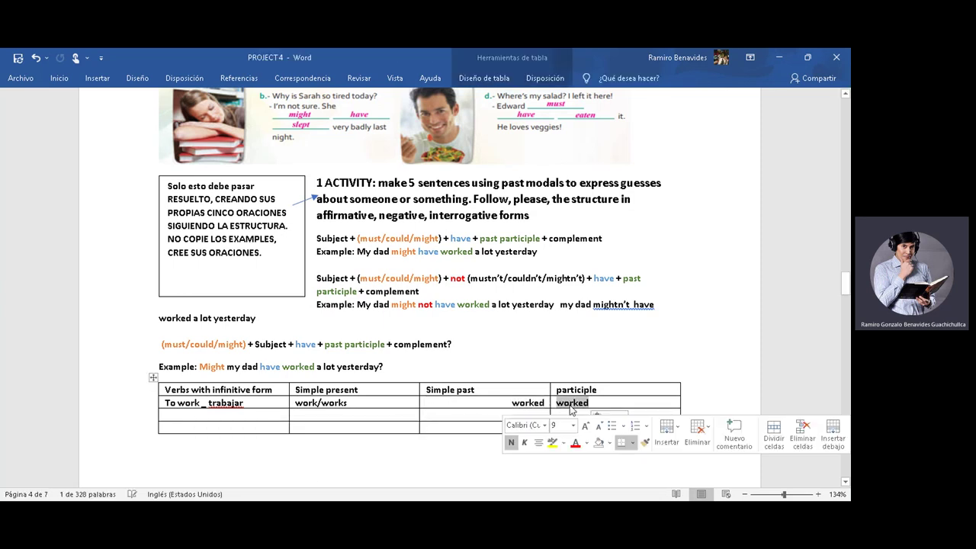
left_click(506, 403)
key("BackSpace")
key("BackSpace")
key("BackSpace")
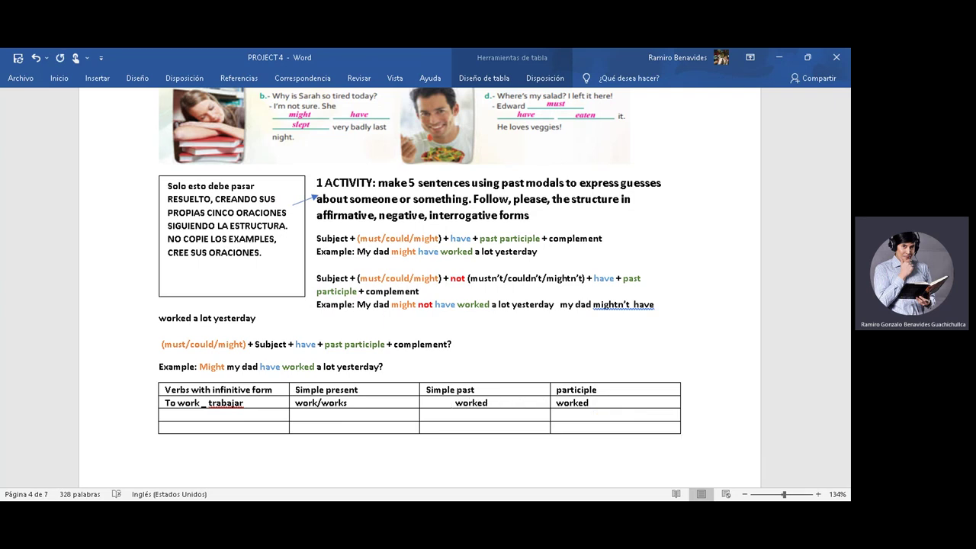
scroll(458, 290, "up", 3)
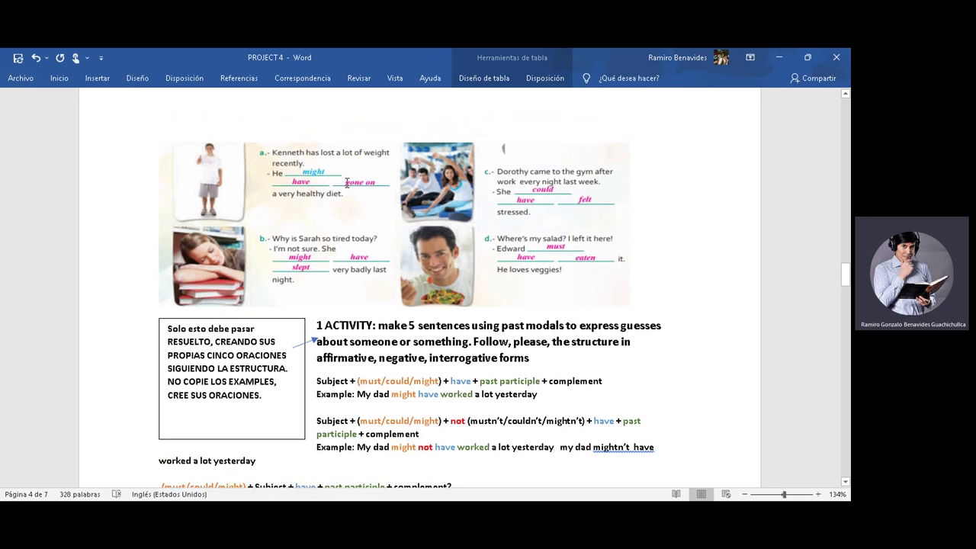
scroll(346, 183, "down", 8)
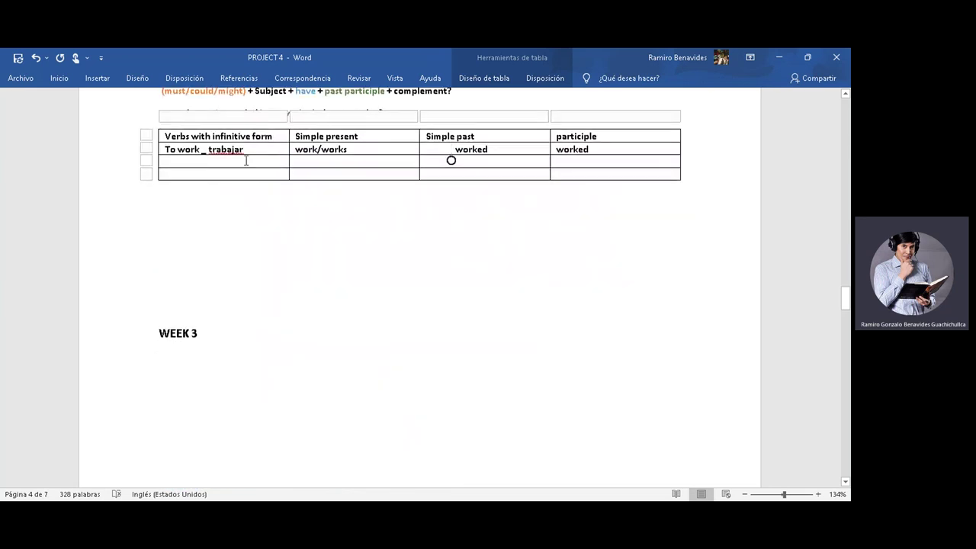
Step: Fill the third row with 'To go_ ir', Go/goes, went and gone
left_click(243, 162)
type("To go")
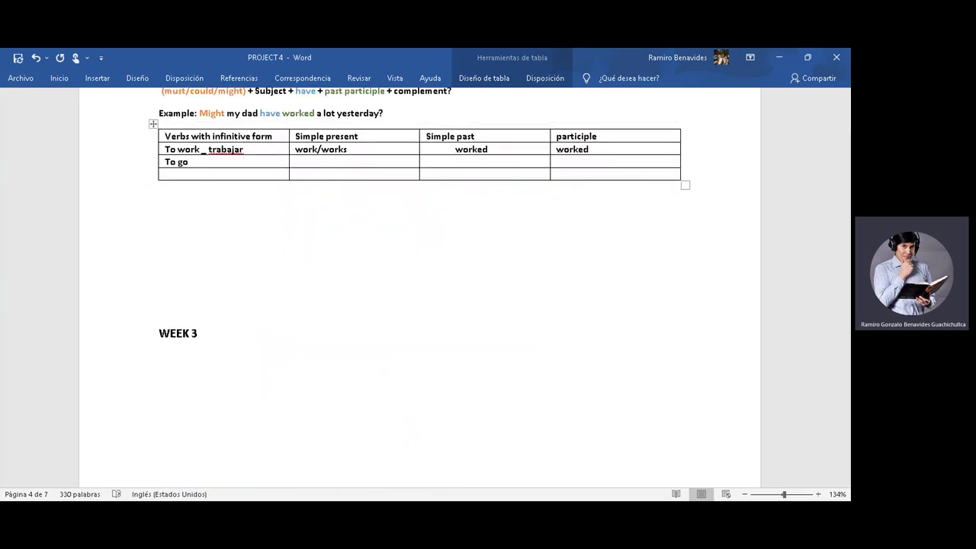
type("_ ir")
left_click(305, 160)
type("go")
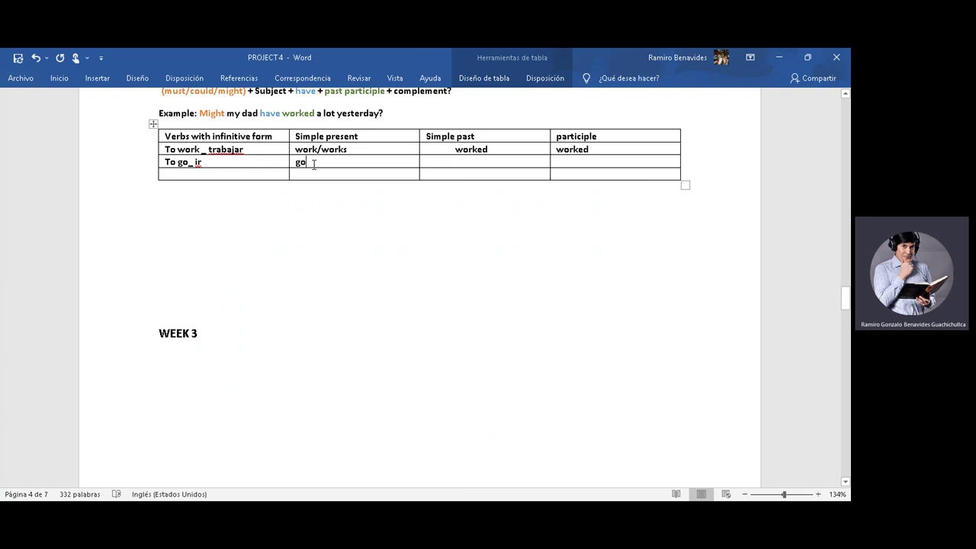
type("/kg")
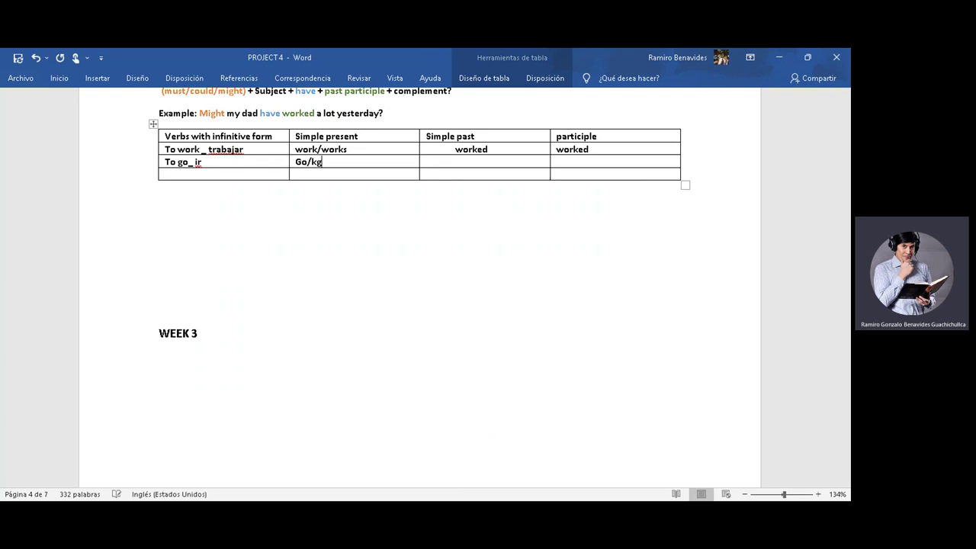
key("BackSpace")
key("BackSpace")
type("goes")
key("Tab")
type("went")
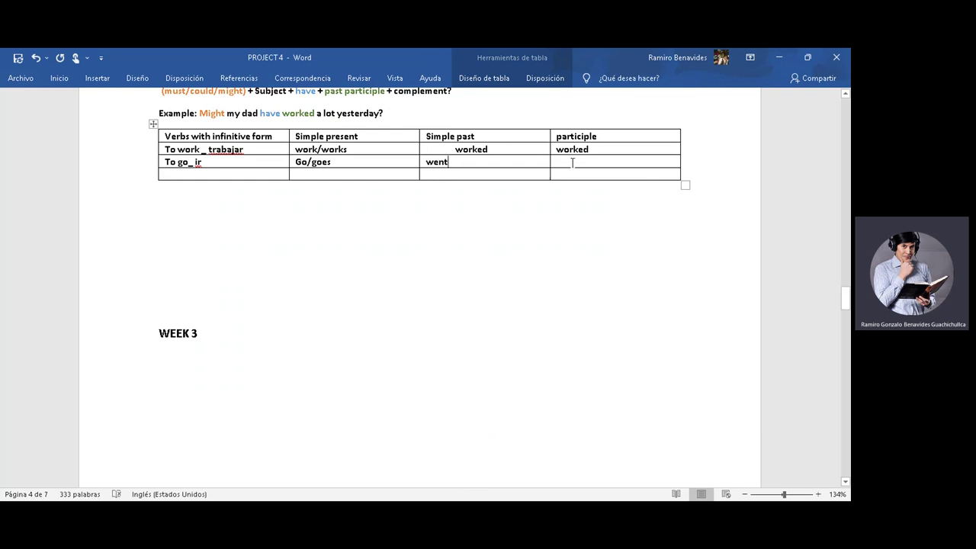
type("gone")
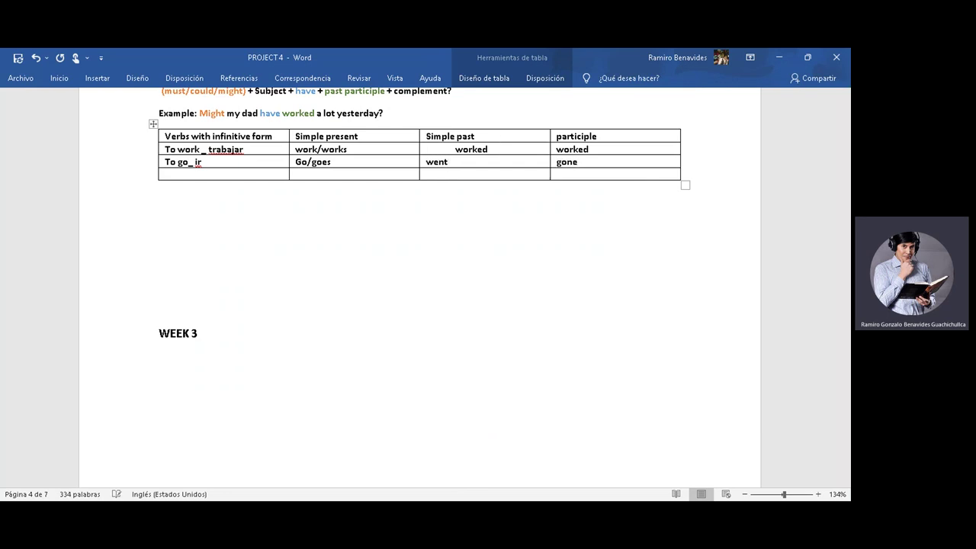
scroll(323, 241, "up", 3)
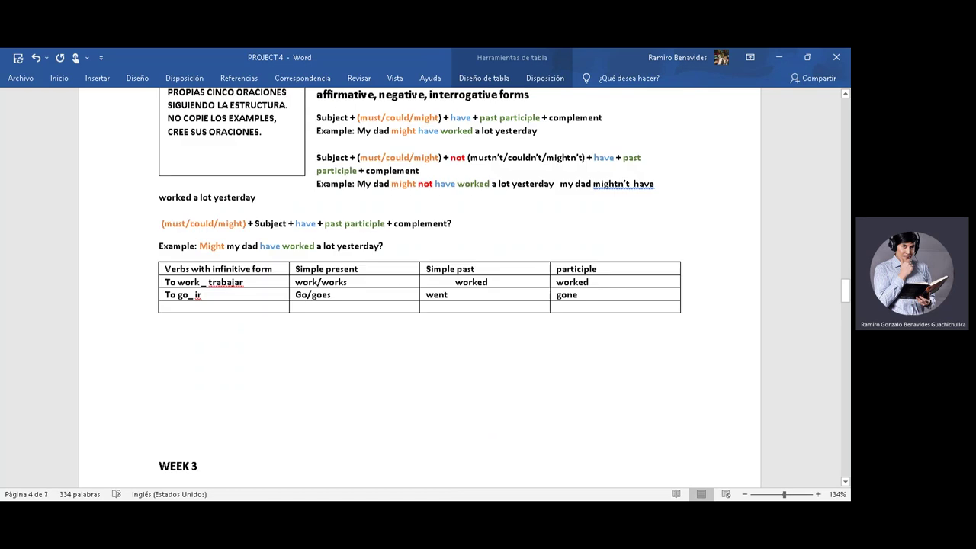
scroll(323, 242, "up", 2)
scroll(352, 197, "up", 1)
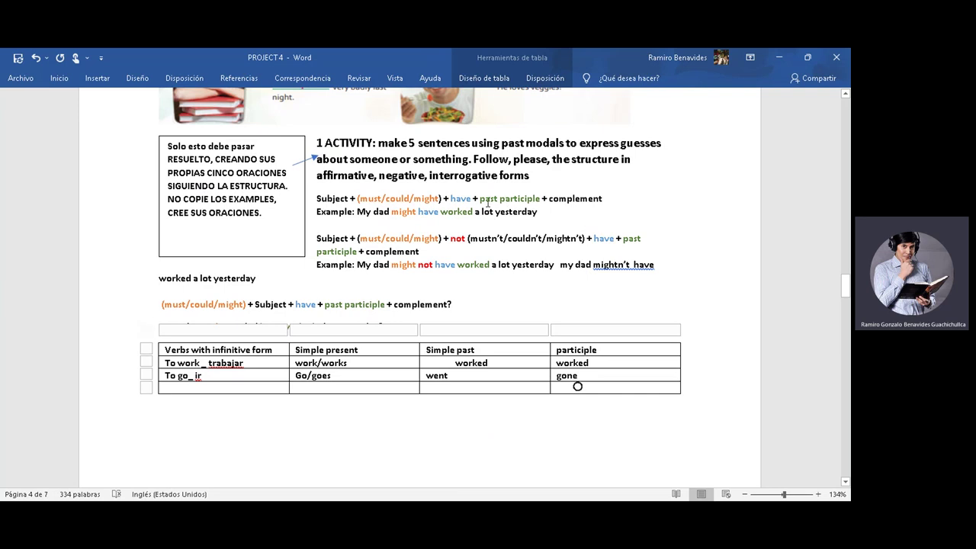
left_click(479, 200)
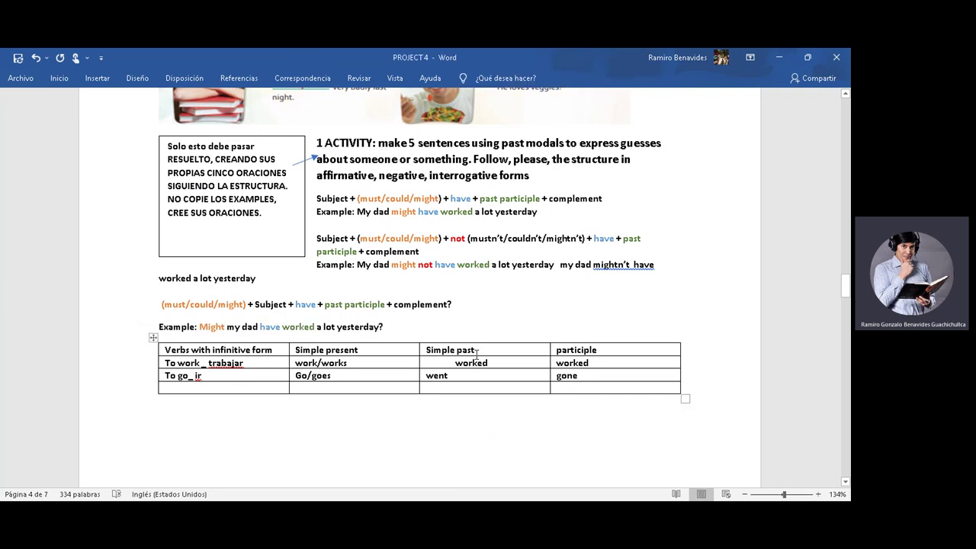
left_click_drag(558, 364, 589, 364)
scroll(501, 205, "up", 5)
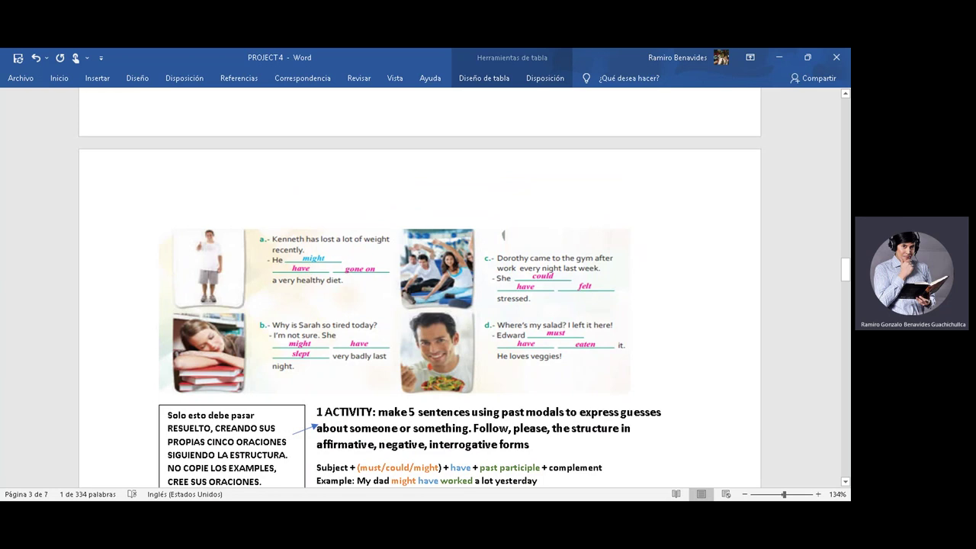
scroll(367, 269, "down", 6)
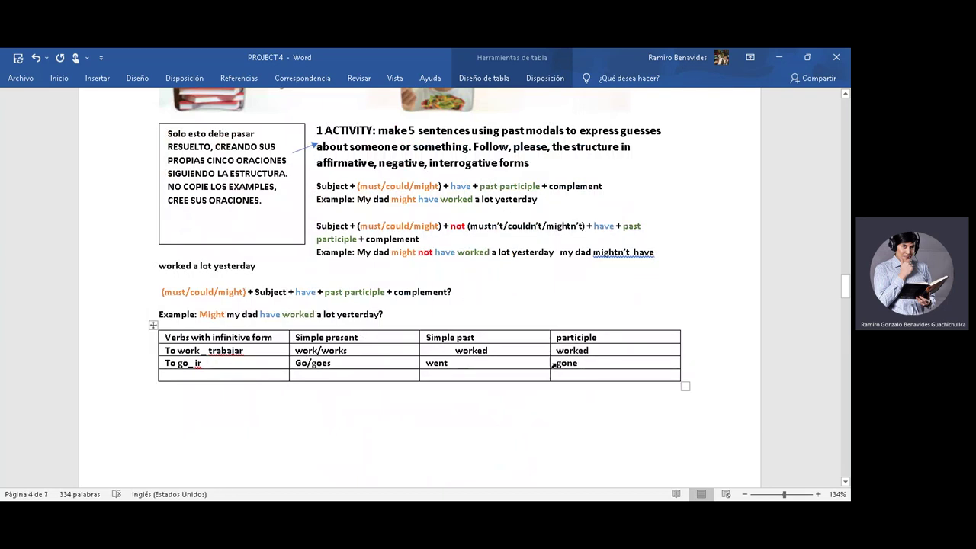
triple_click(576, 366)
scroll(578, 368, "up", 5)
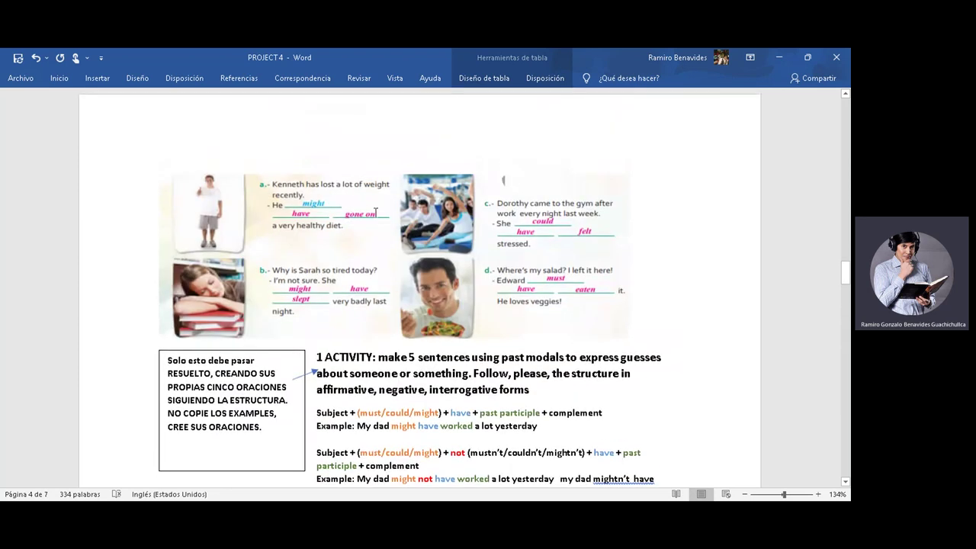
scroll(419, 289, "down", 5)
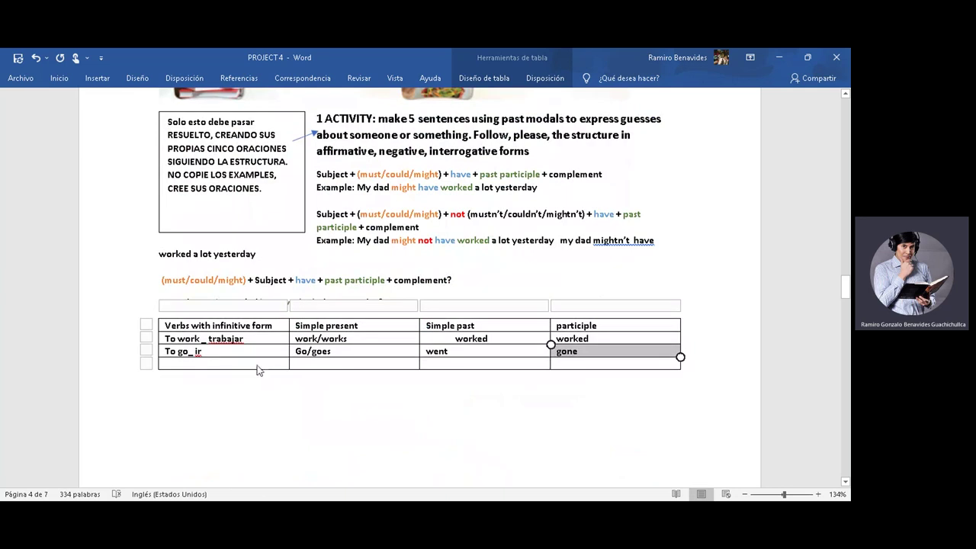
Step: Enter 'To feel_ sentir' in the last row's first cell and remove its indent
left_click(256, 364)
type("to feel")
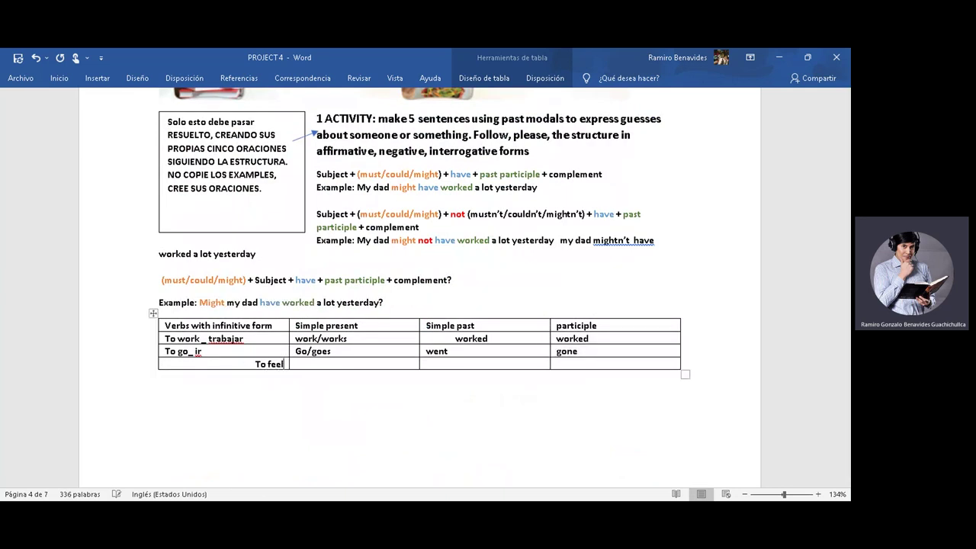
type("_ sentir")
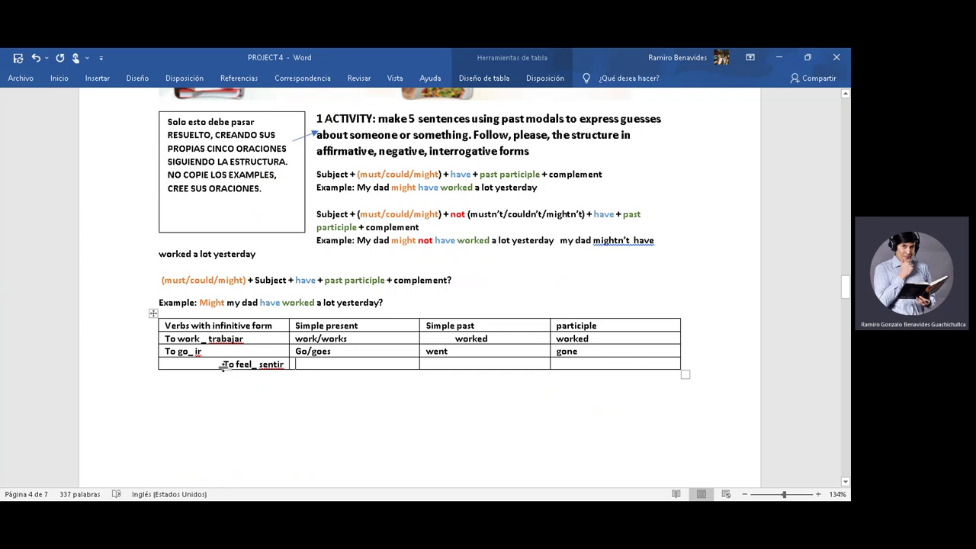
left_click(223, 365)
key("BackSpace")
key("BackSpace")
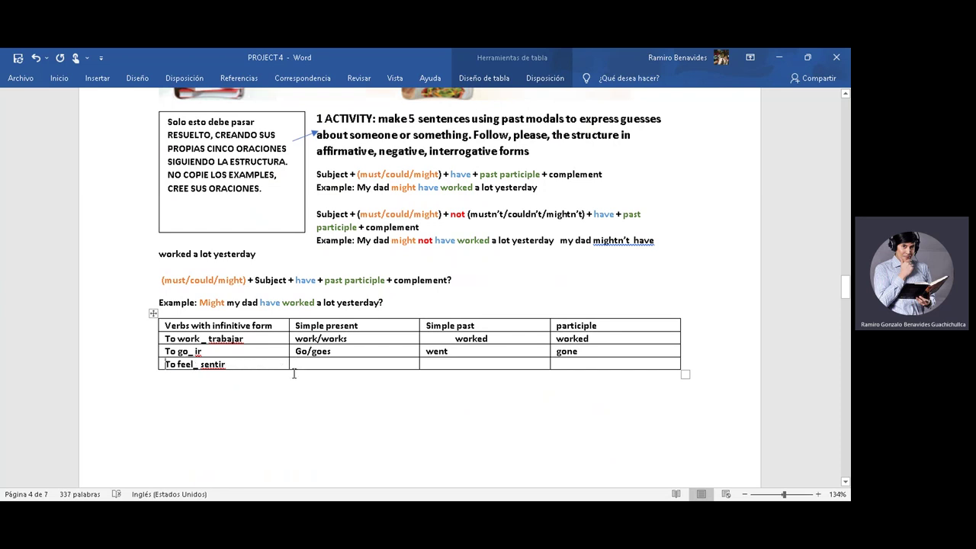
Step: Fill the To feel row with Feel/feels, Felt and felt
left_click(312, 365)
scroll(311, 364, "up", 1)
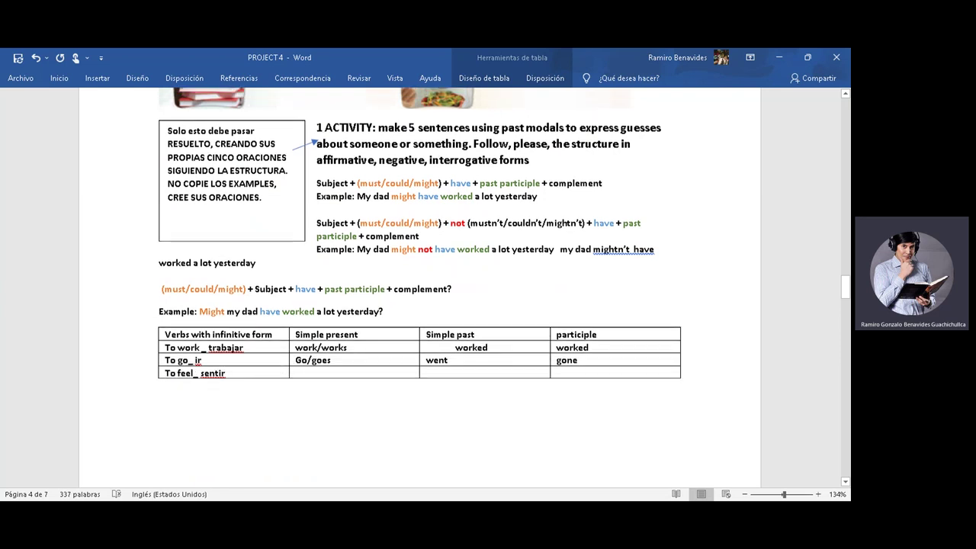
scroll(419, 305, "up", 5)
scroll(420, 305, "down", 3)
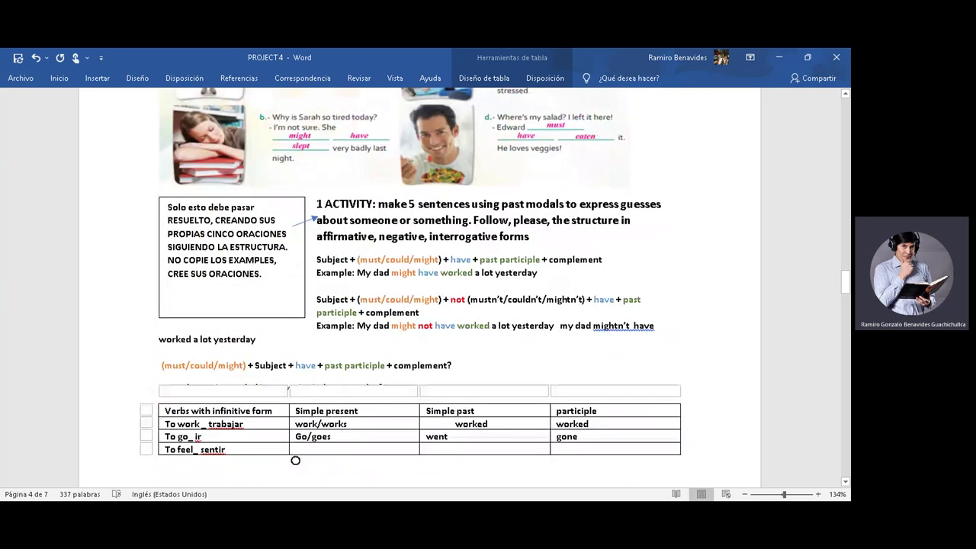
scroll(419, 305, "up", 3)
scroll(296, 188, "down", 10)
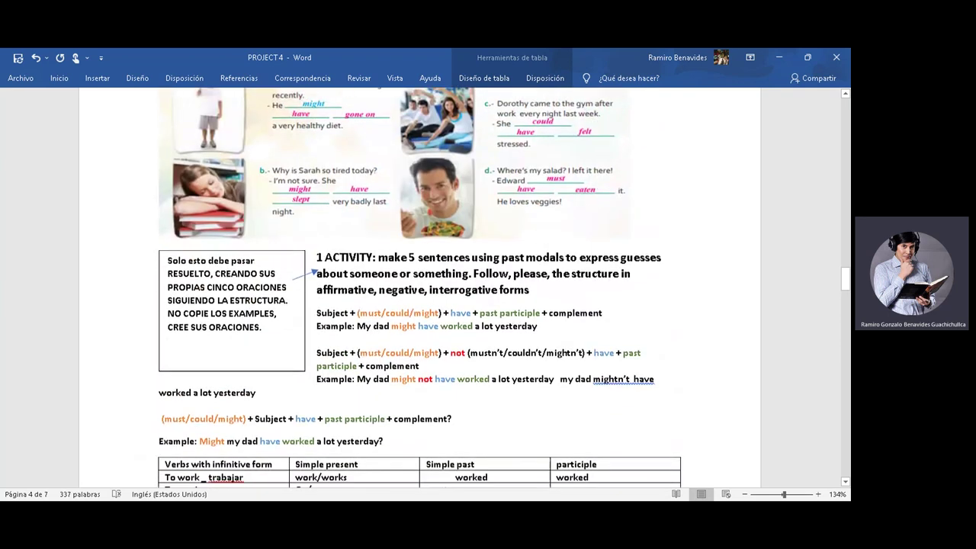
scroll(295, 187, "up", 5)
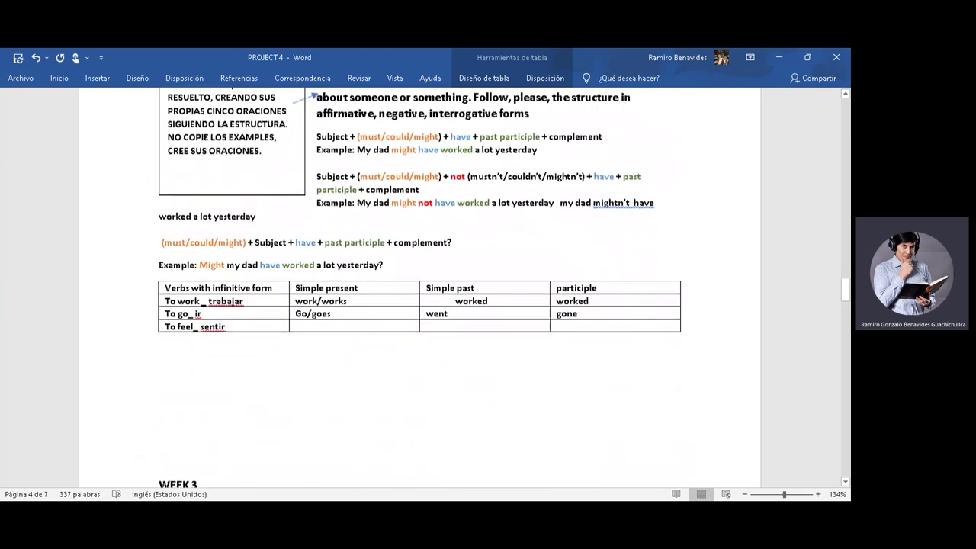
left_click(297, 348)
type("feek")
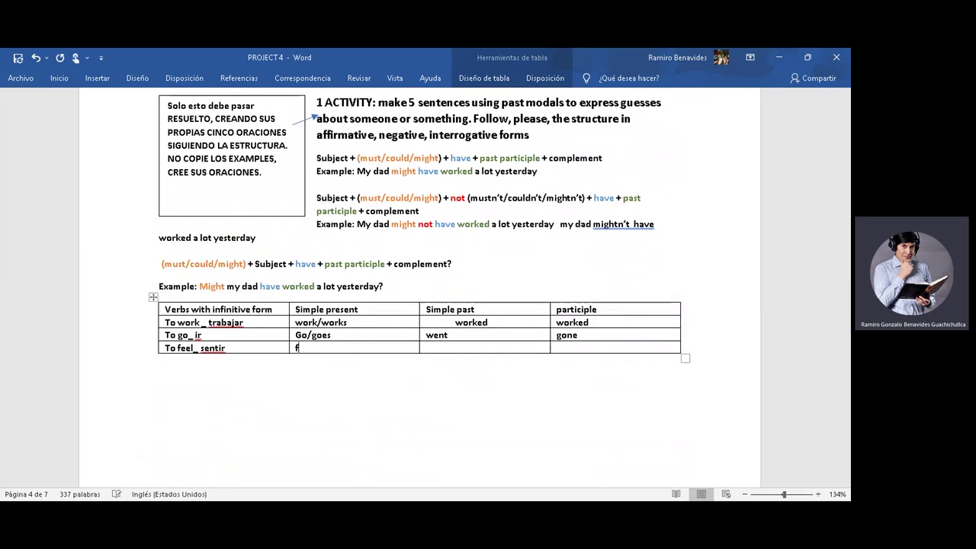
key("BackSpace")
type("ñ")
key("BackSpace")
key("BackSpace")
key("BackSpace")
type("Fee")
type("l/")
type("feels")
type("Felt")
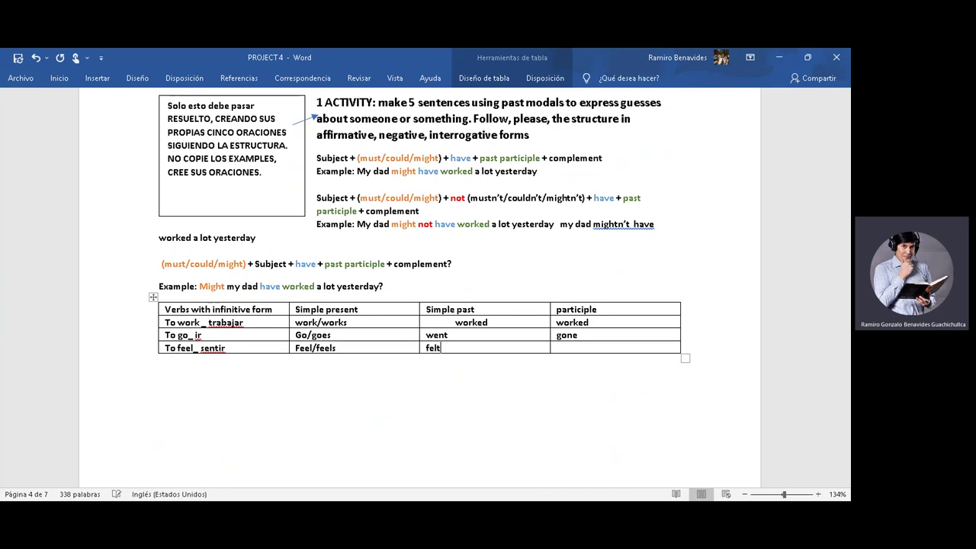
left_click(593, 346)
type("felt")
scroll(571, 446, "up", 2)
scroll(570, 446, "up", 4)
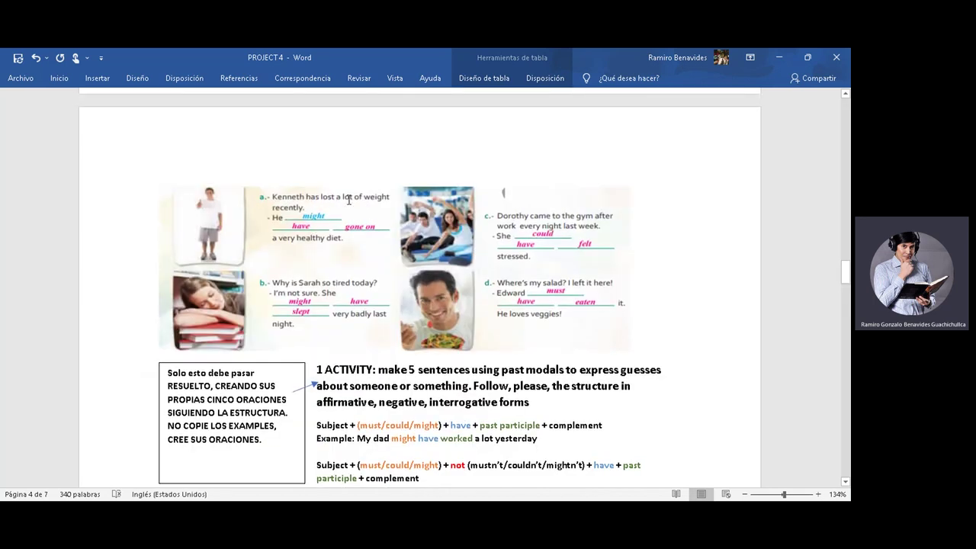
left_click(353, 223)
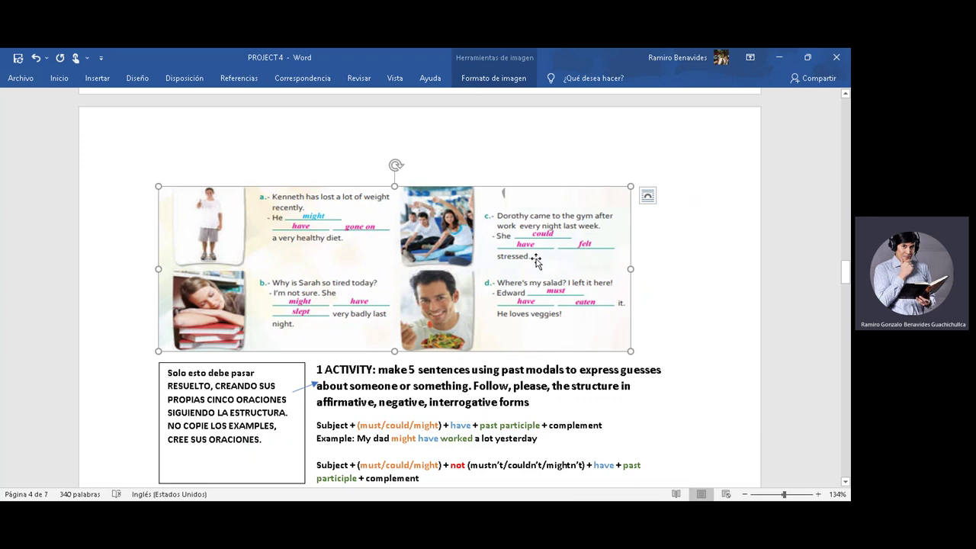
scroll(534, 259, "down", 1)
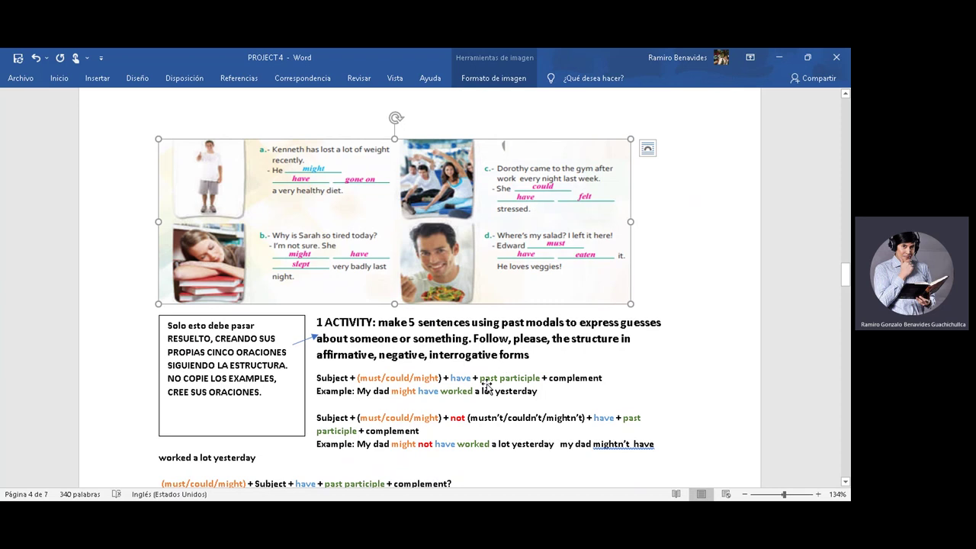
scroll(488, 385, "down", 3)
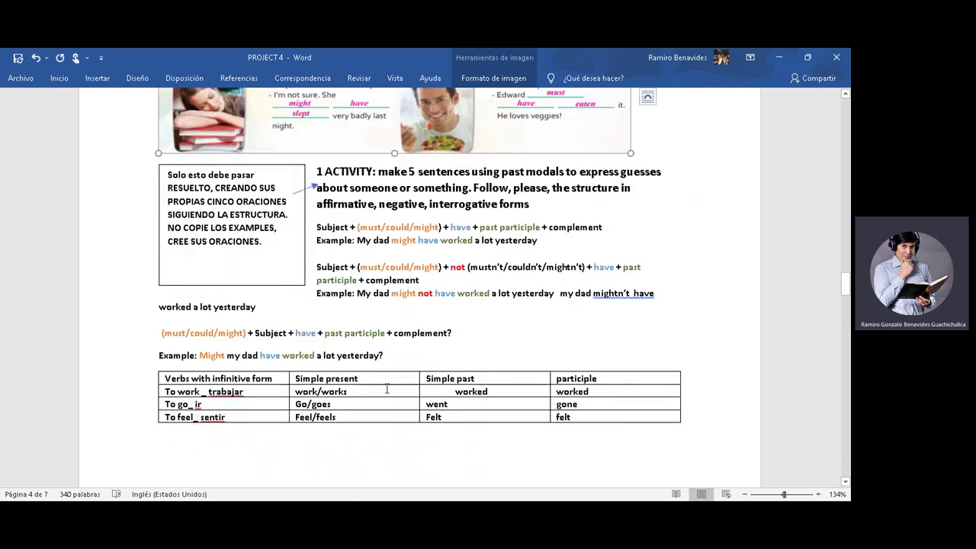
left_click(585, 417)
double_click(567, 417)
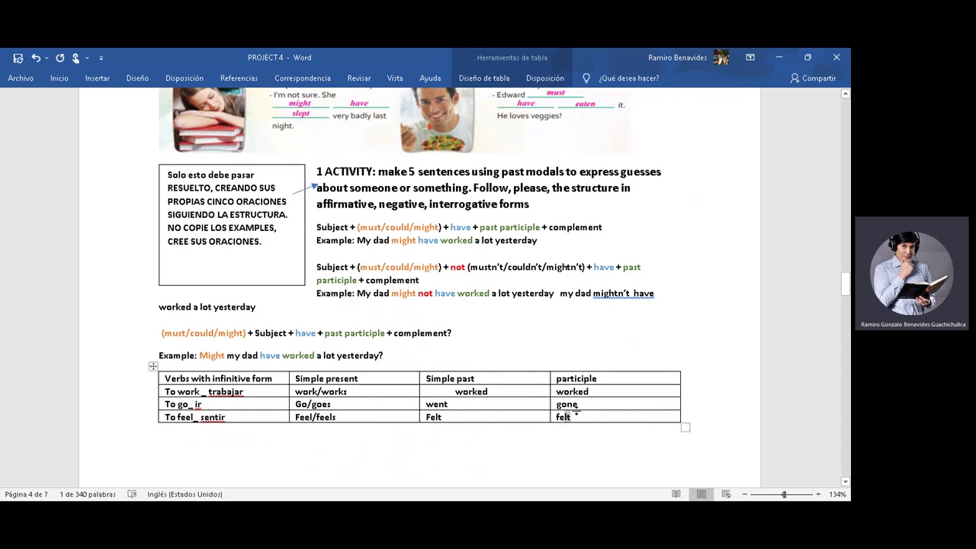
scroll(577, 413, "up", 3)
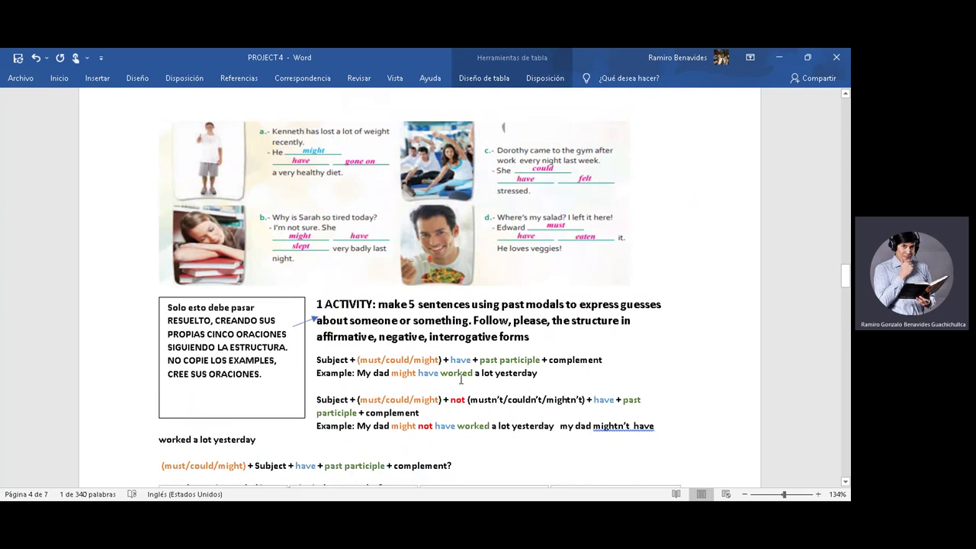
left_click(461, 379)
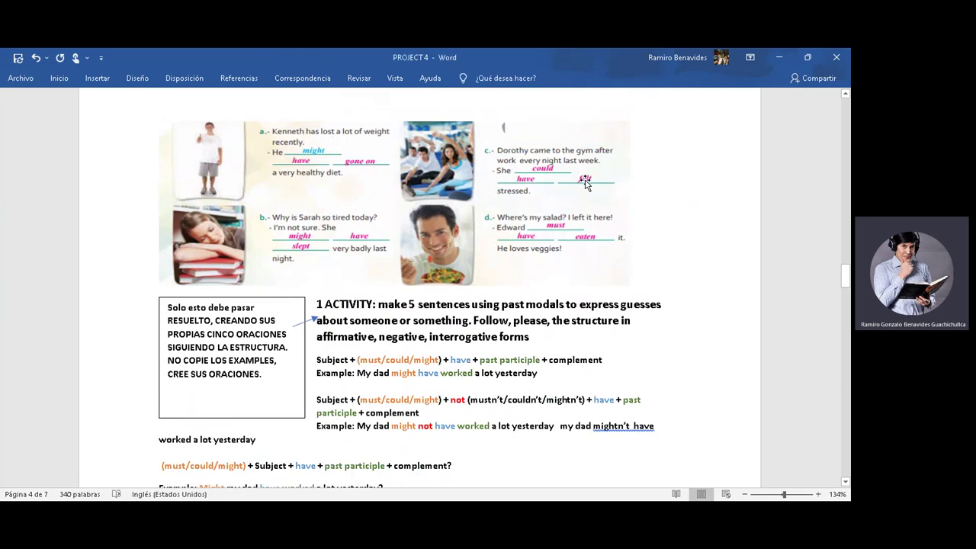
scroll(585, 183, "down", 5)
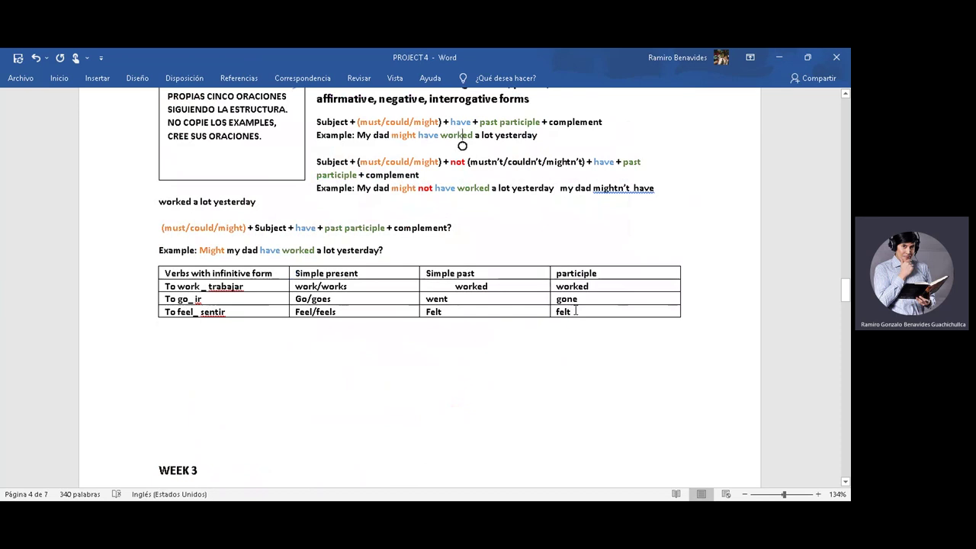
scroll(576, 310, "up", 7)
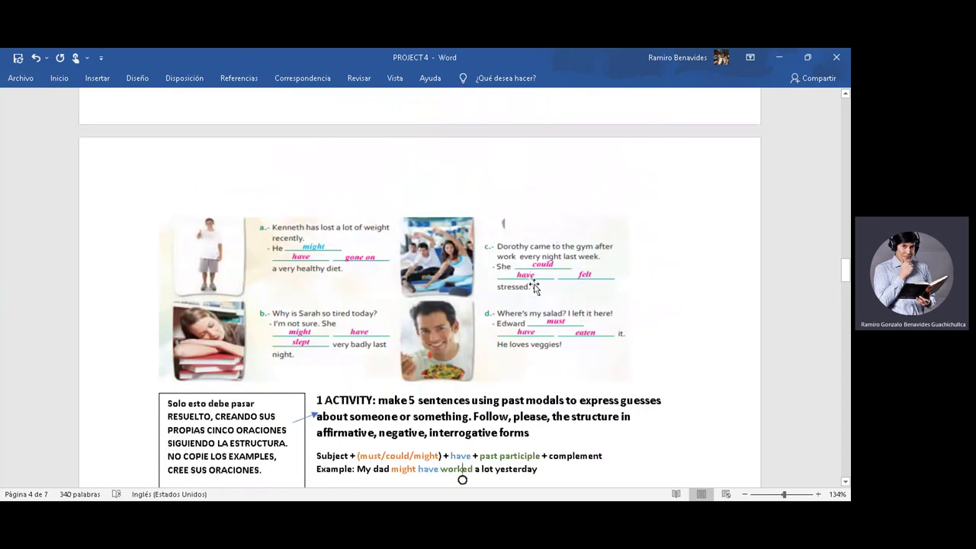